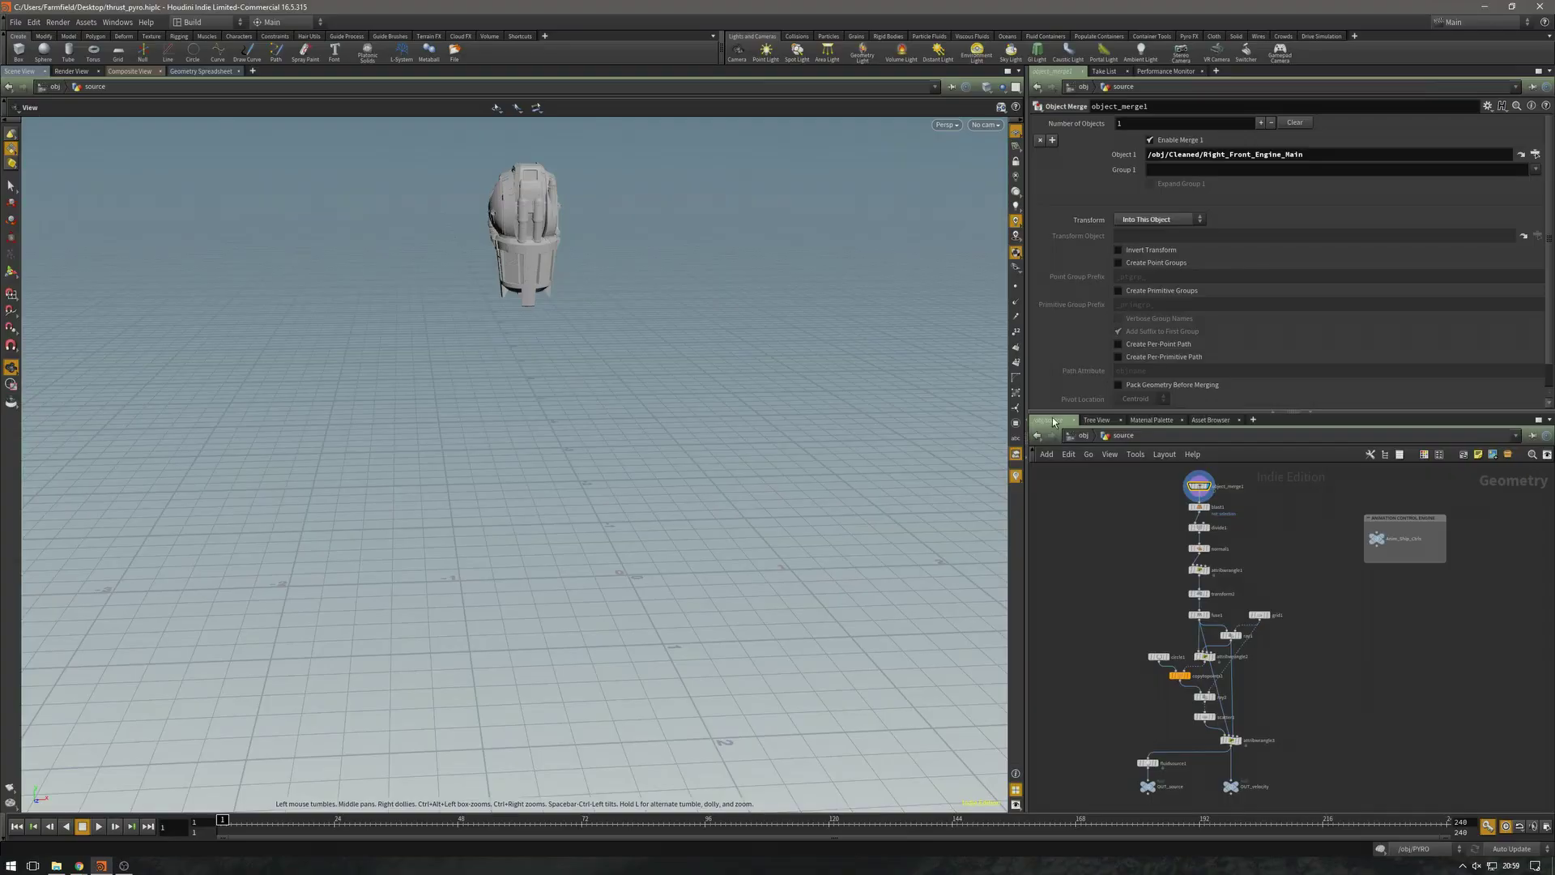
Step: Save the scene, bring up the Anim_Ship_Ctrls parameters and scrub the engine animation to frame 93
{"action": "left_click_drag", "start_coordinate": [683, 445], "coordinate": [799, 330]}
{"action": "key", "text": "ctrl+s"}
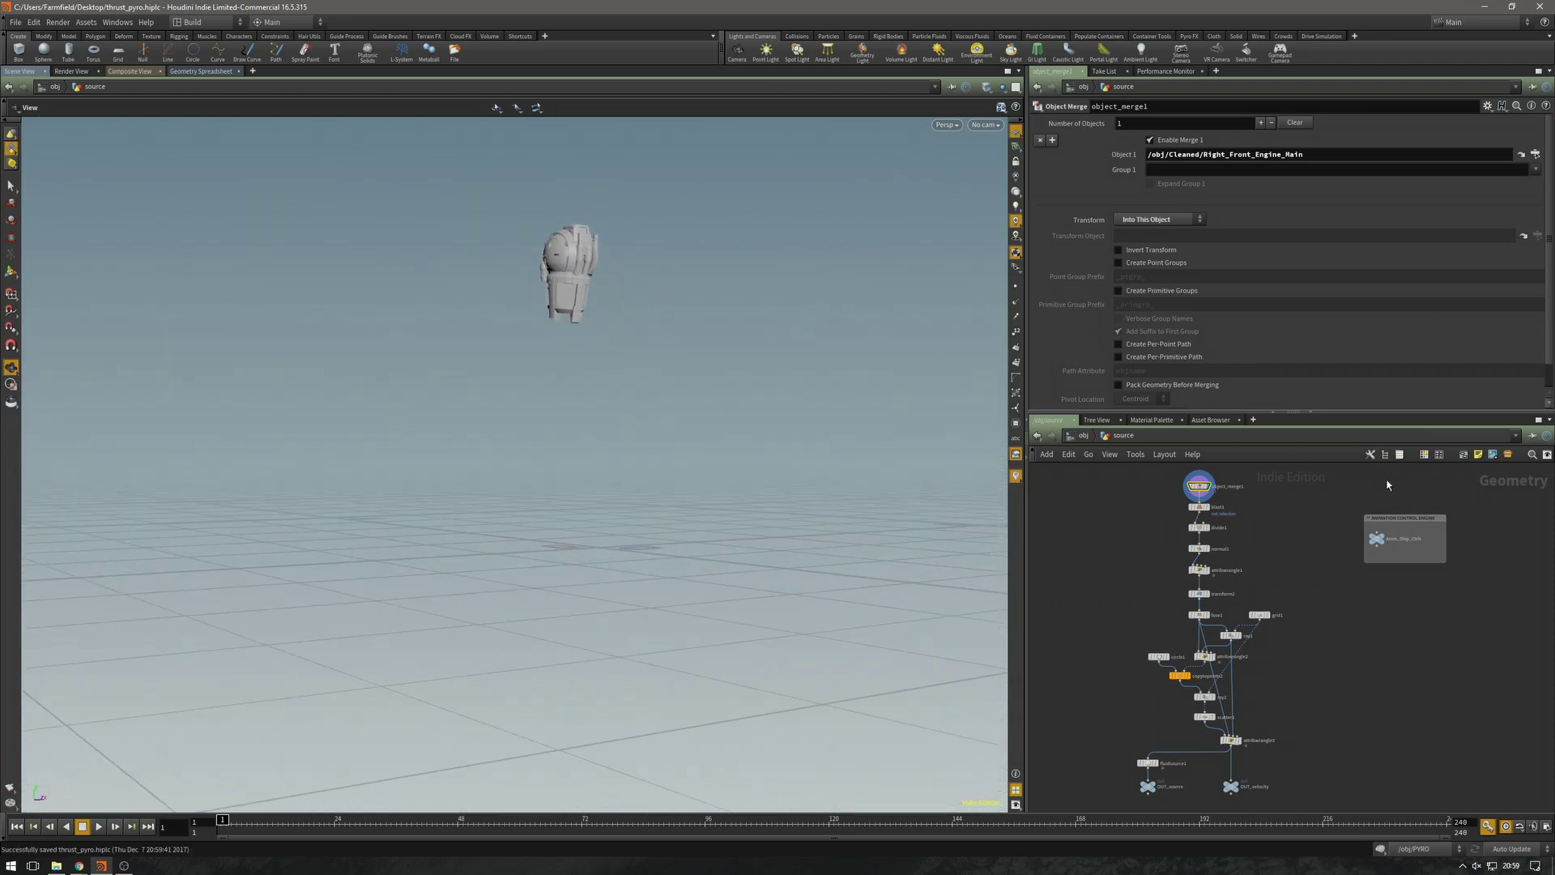
{"action": "left_click", "coordinate": [1386, 538]}
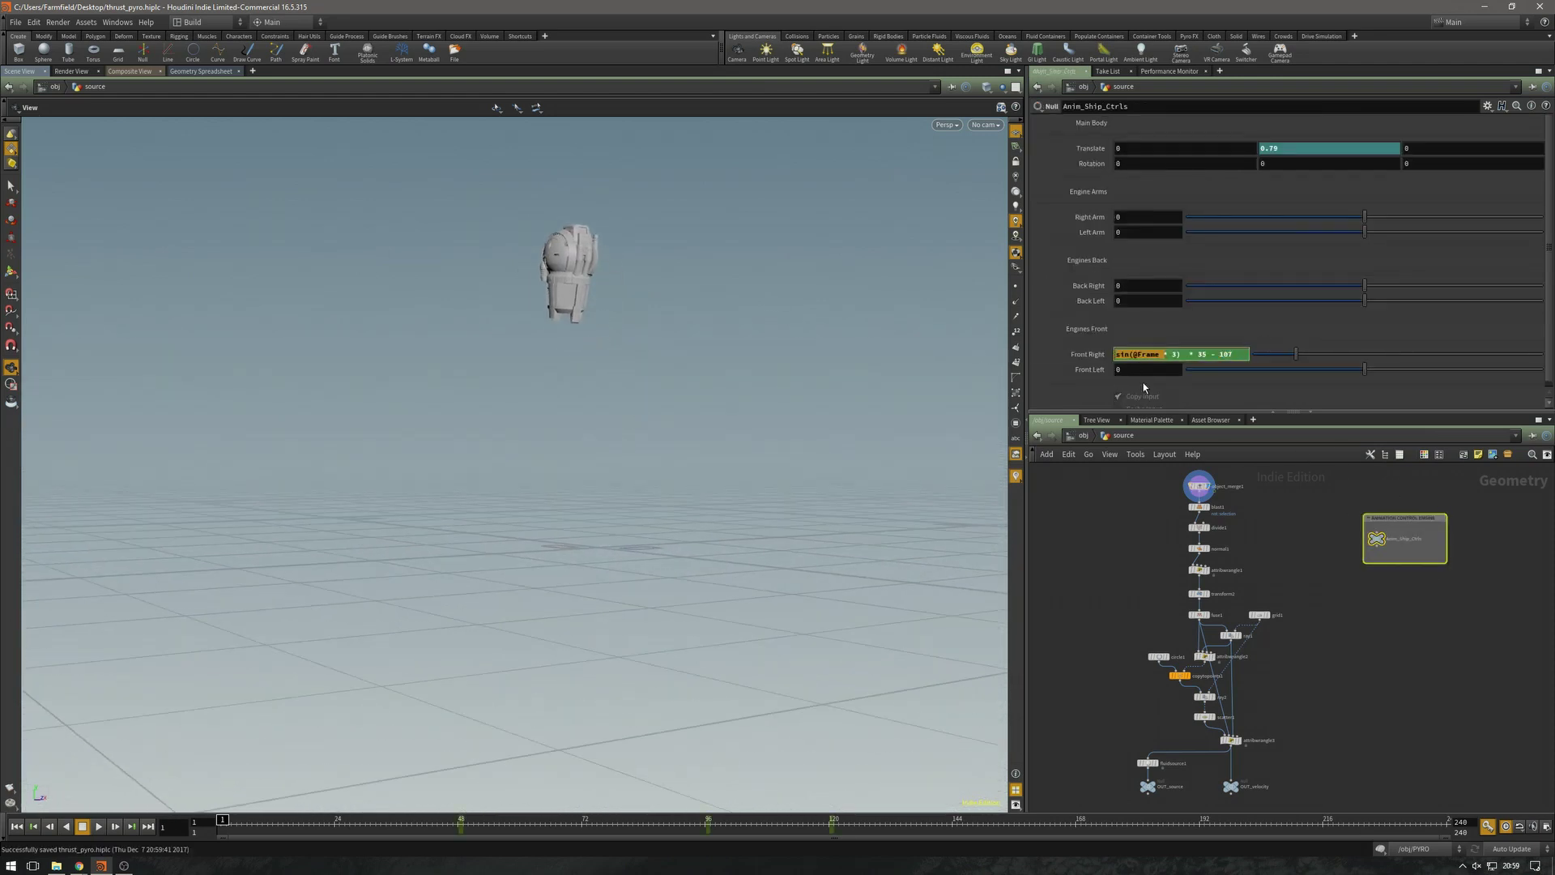
{"action": "left_click", "coordinate": [1245, 510]}
{"action": "left_click_drag", "start_coordinate": [307, 837], "coordinate": [680, 188]}
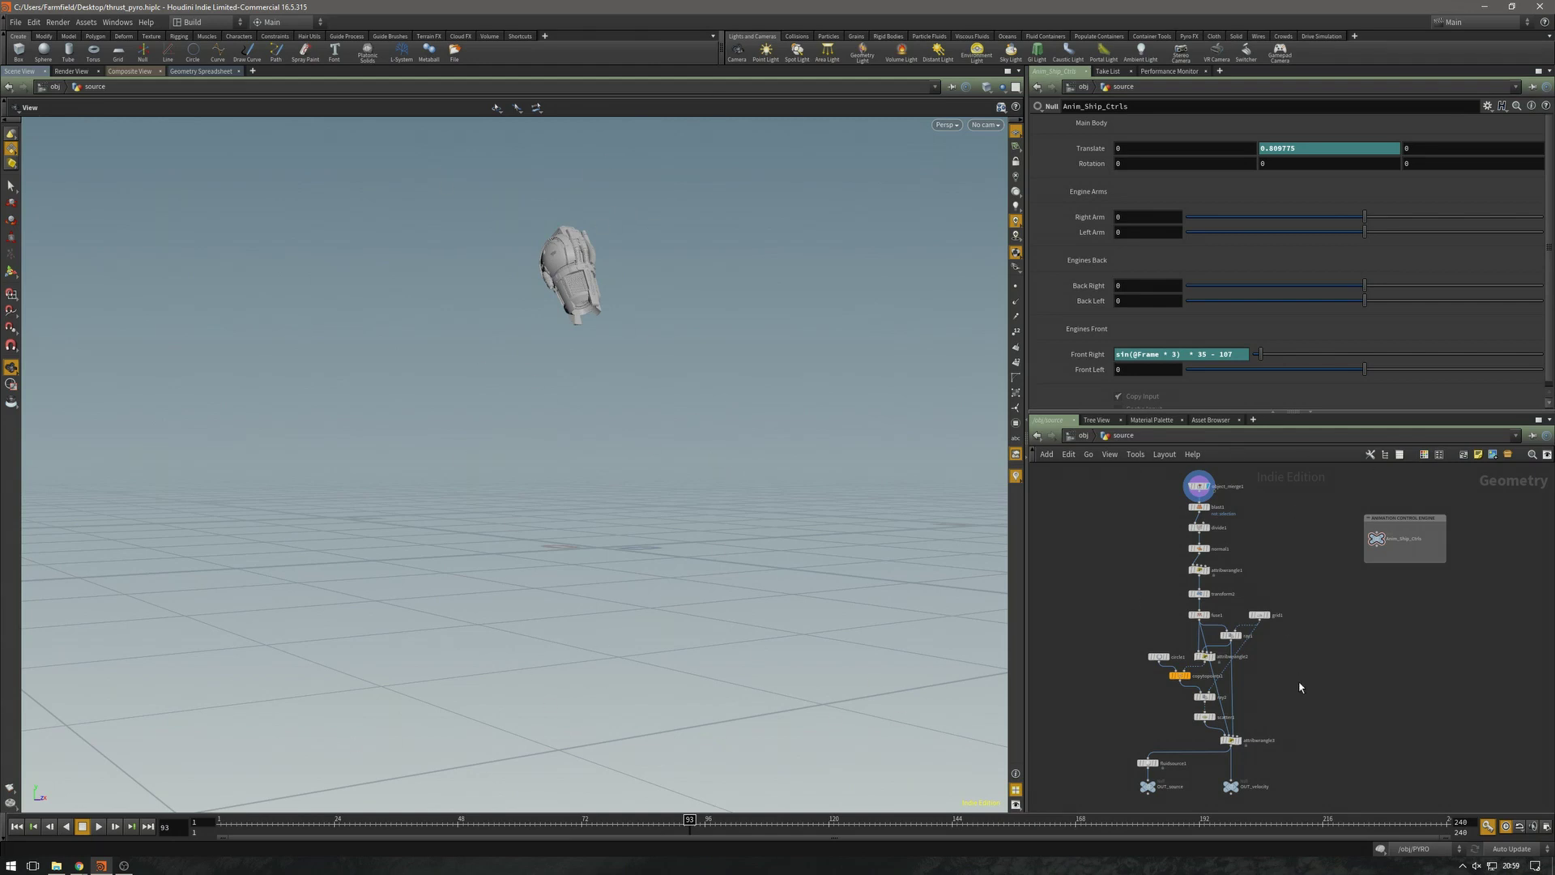
Step: Examine the imported right front engine from several sides, finishing with a close view into its exhaust nozzle
{"action": "left_click_drag", "start_coordinate": [521, 281], "coordinate": [713, 349]}
{"action": "right_click_drag", "start_coordinate": [618, 470], "coordinate": [736, 405]}
{"action": "middle_click_drag", "start_coordinate": [736, 406], "coordinate": [663, 448]}
{"action": "left_click_drag", "start_coordinate": [589, 479], "coordinate": [346, 487]}
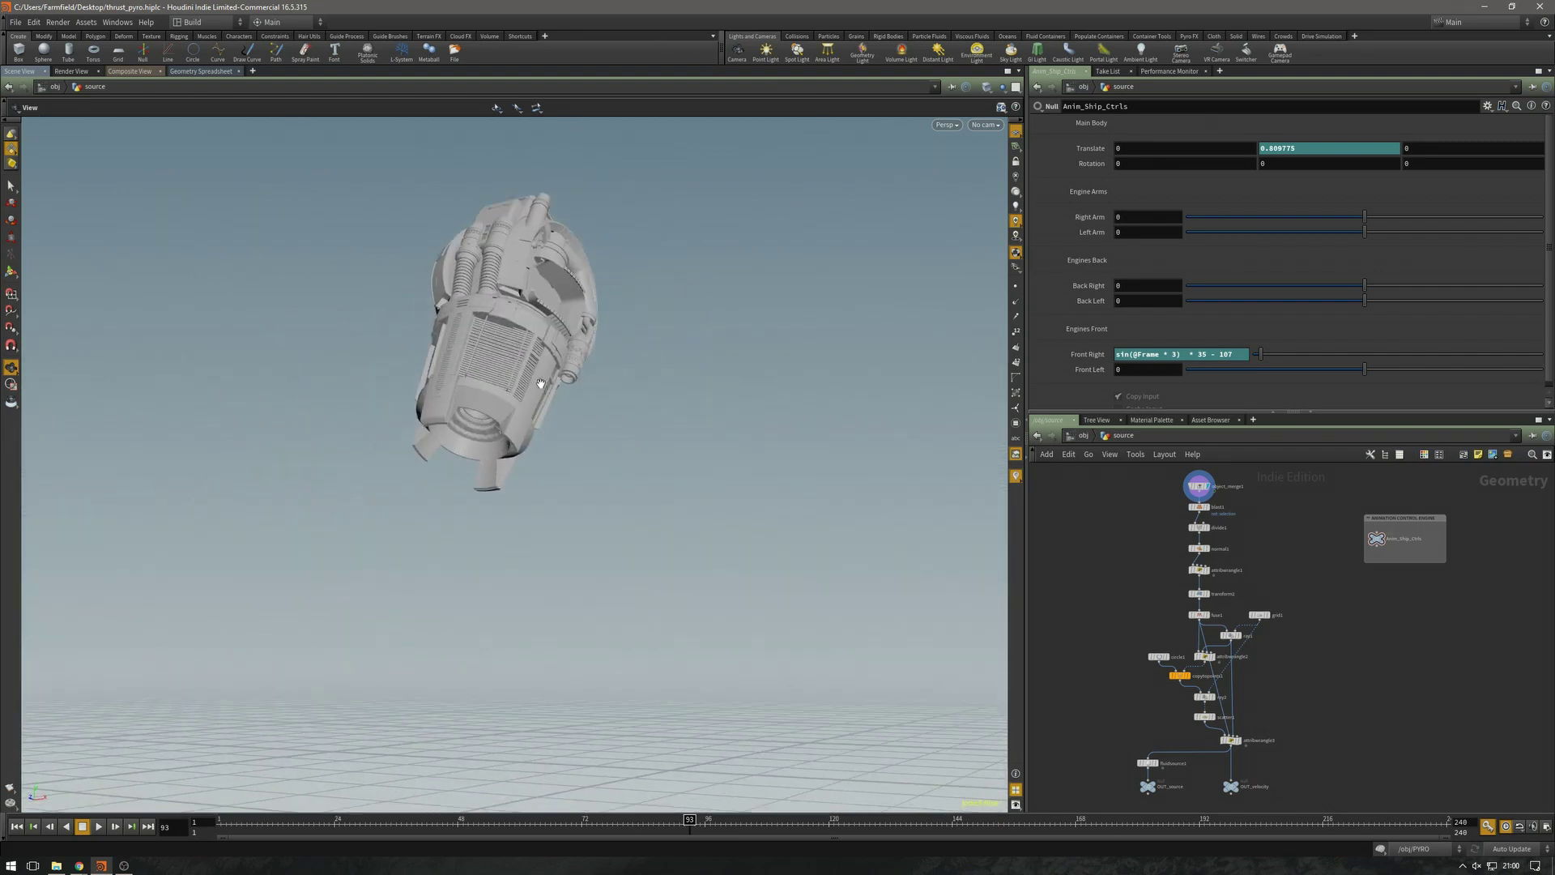
{"action": "left_click_drag", "start_coordinate": [540, 383], "coordinate": [530, 405]}
{"action": "left_click_drag", "start_coordinate": [666, 448], "coordinate": [600, 486]}
{"action": "middle_click_drag", "start_coordinate": [678, 382], "coordinate": [612, 367]}
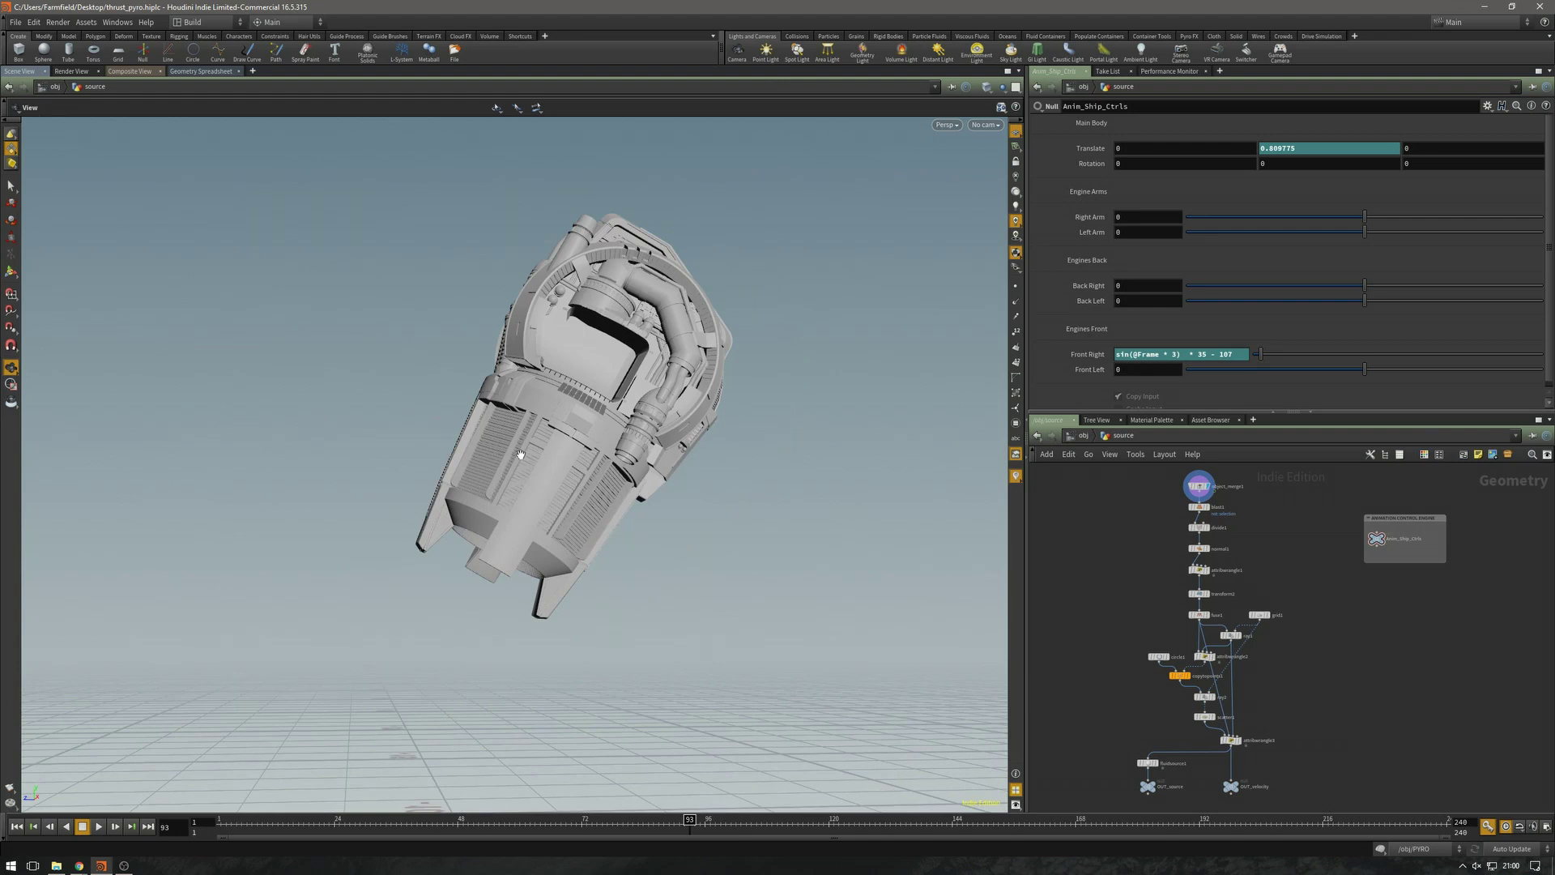
{"action": "left_click_drag", "start_coordinate": [518, 555], "coordinate": [858, 272]}
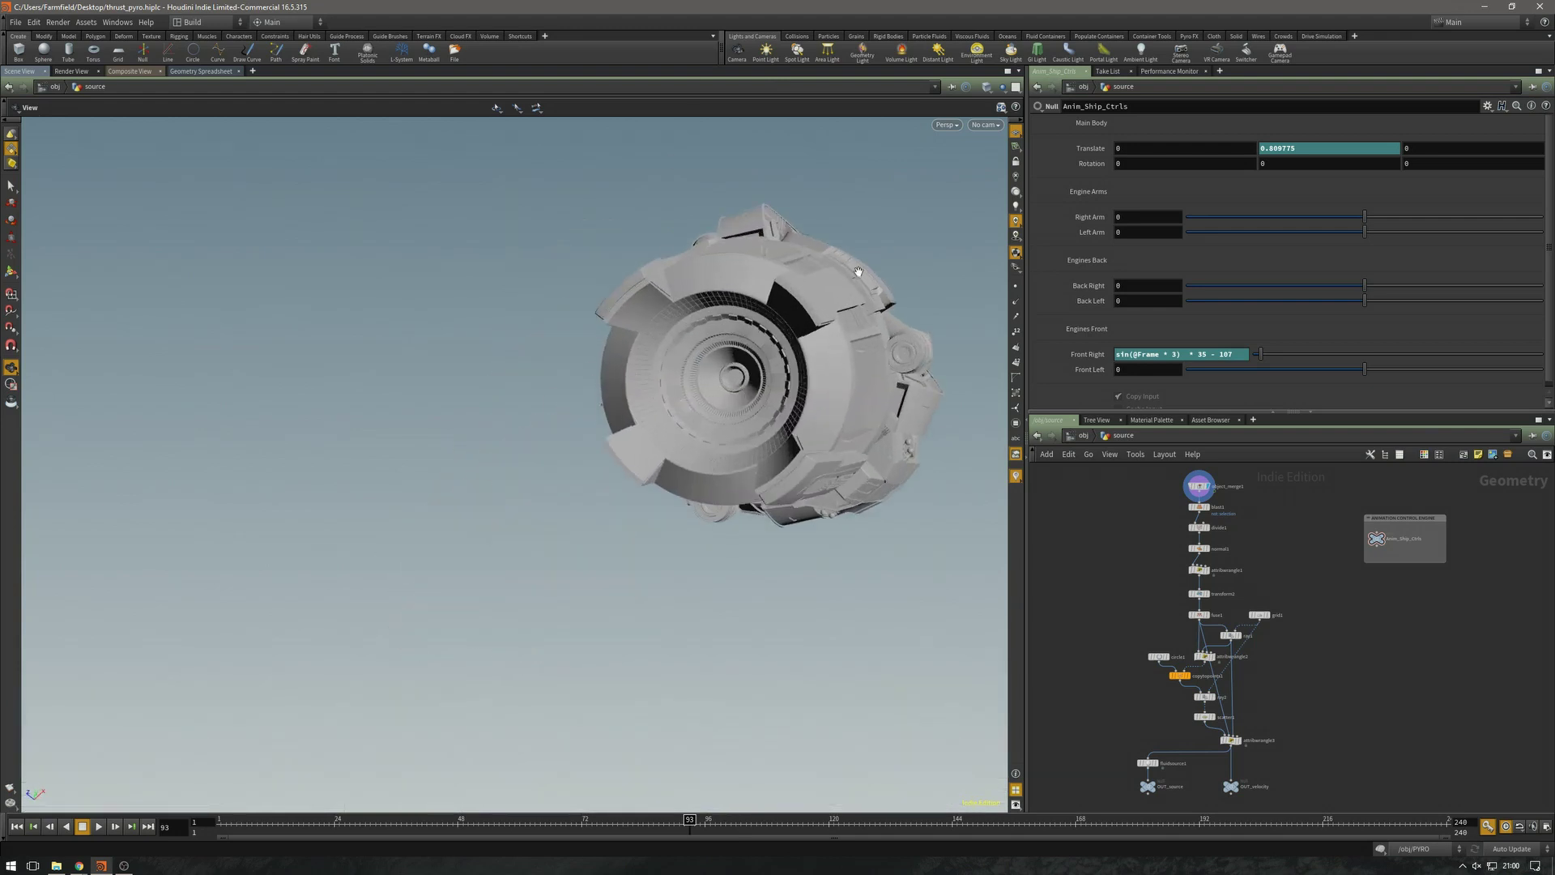
{"action": "middle_click_drag", "start_coordinate": [858, 272], "coordinate": [689, 267]}
{"action": "left_click_drag", "start_coordinate": [570, 346], "coordinate": [501, 97]}
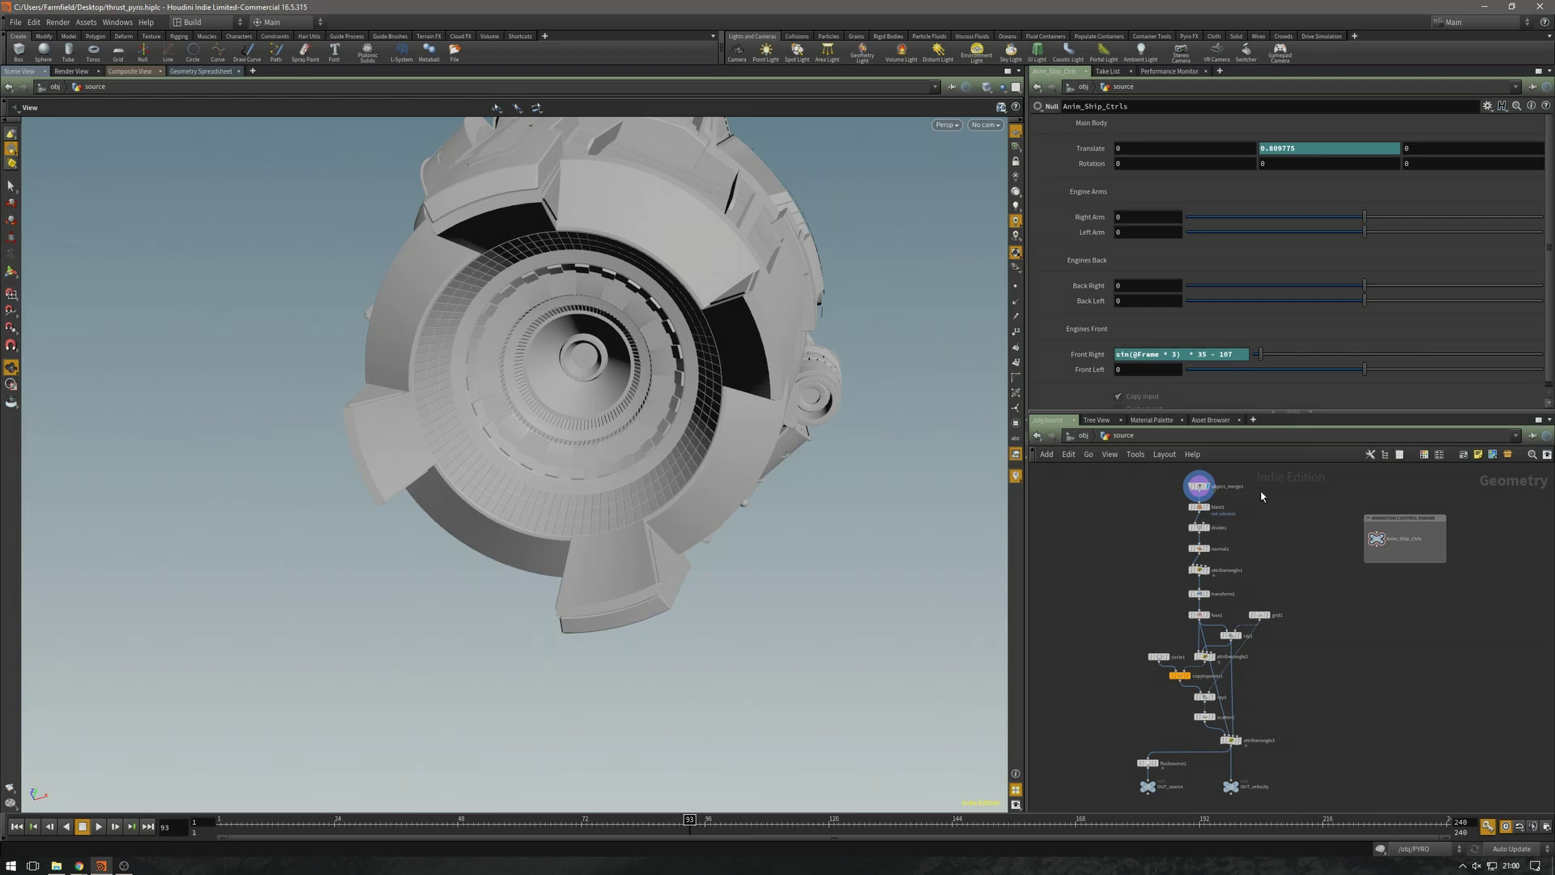
Step: Display the output of the blast1 node and frame the isolated nozzle disc in the viewport
{"action": "scroll", "coordinate": [1261, 496], "scroll_direction": "up", "scroll_amount": 5}
{"action": "middle_click_drag", "start_coordinate": [1232, 503], "coordinate": [1487, 608]}
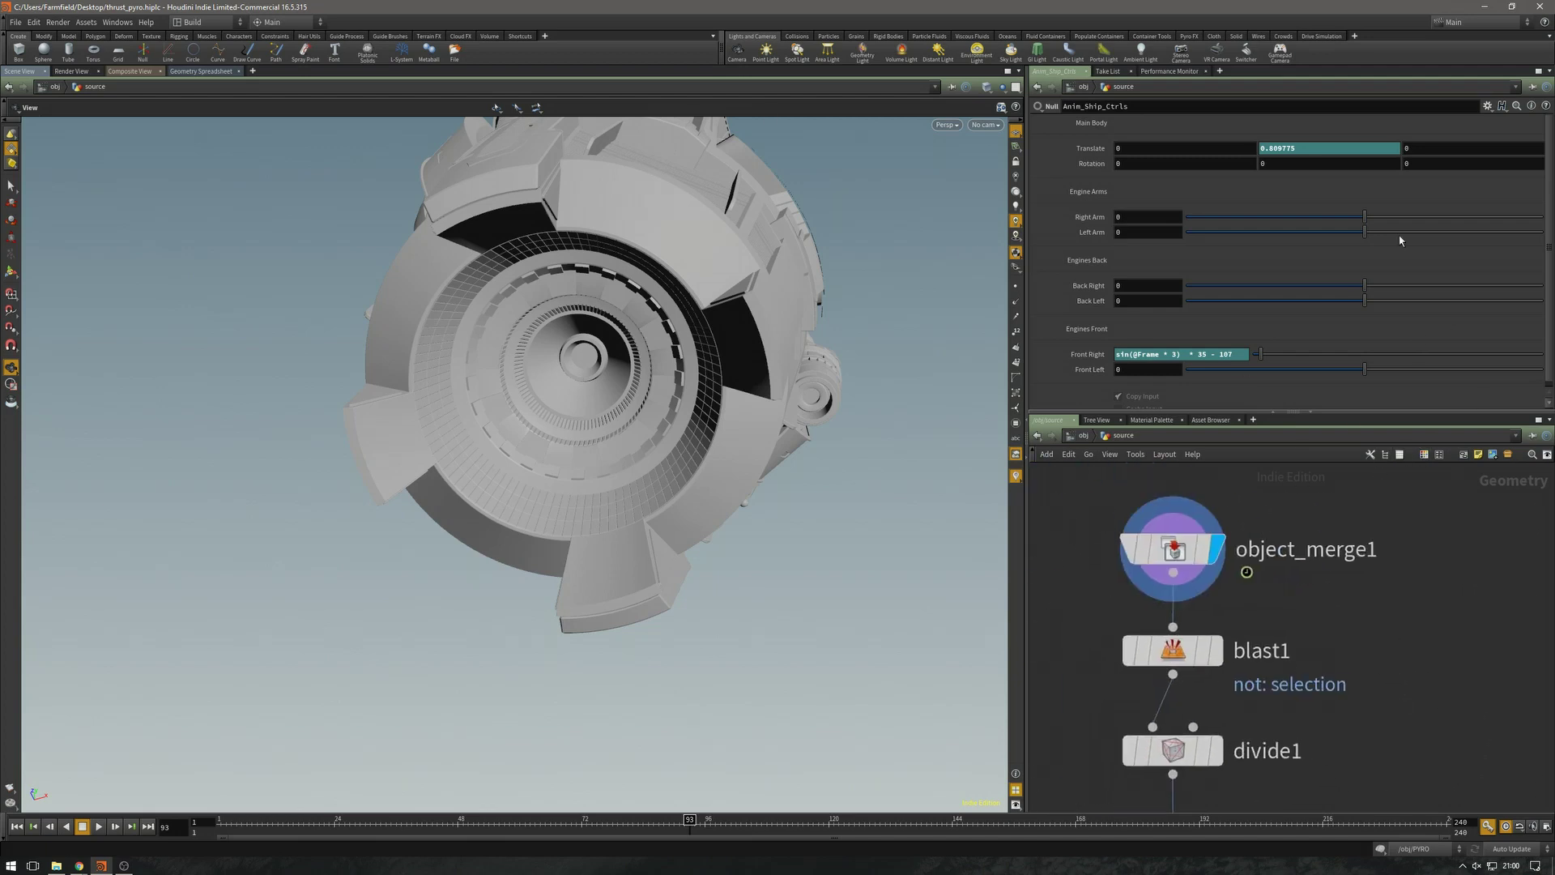
{"action": "left_click", "coordinate": [1215, 650]}
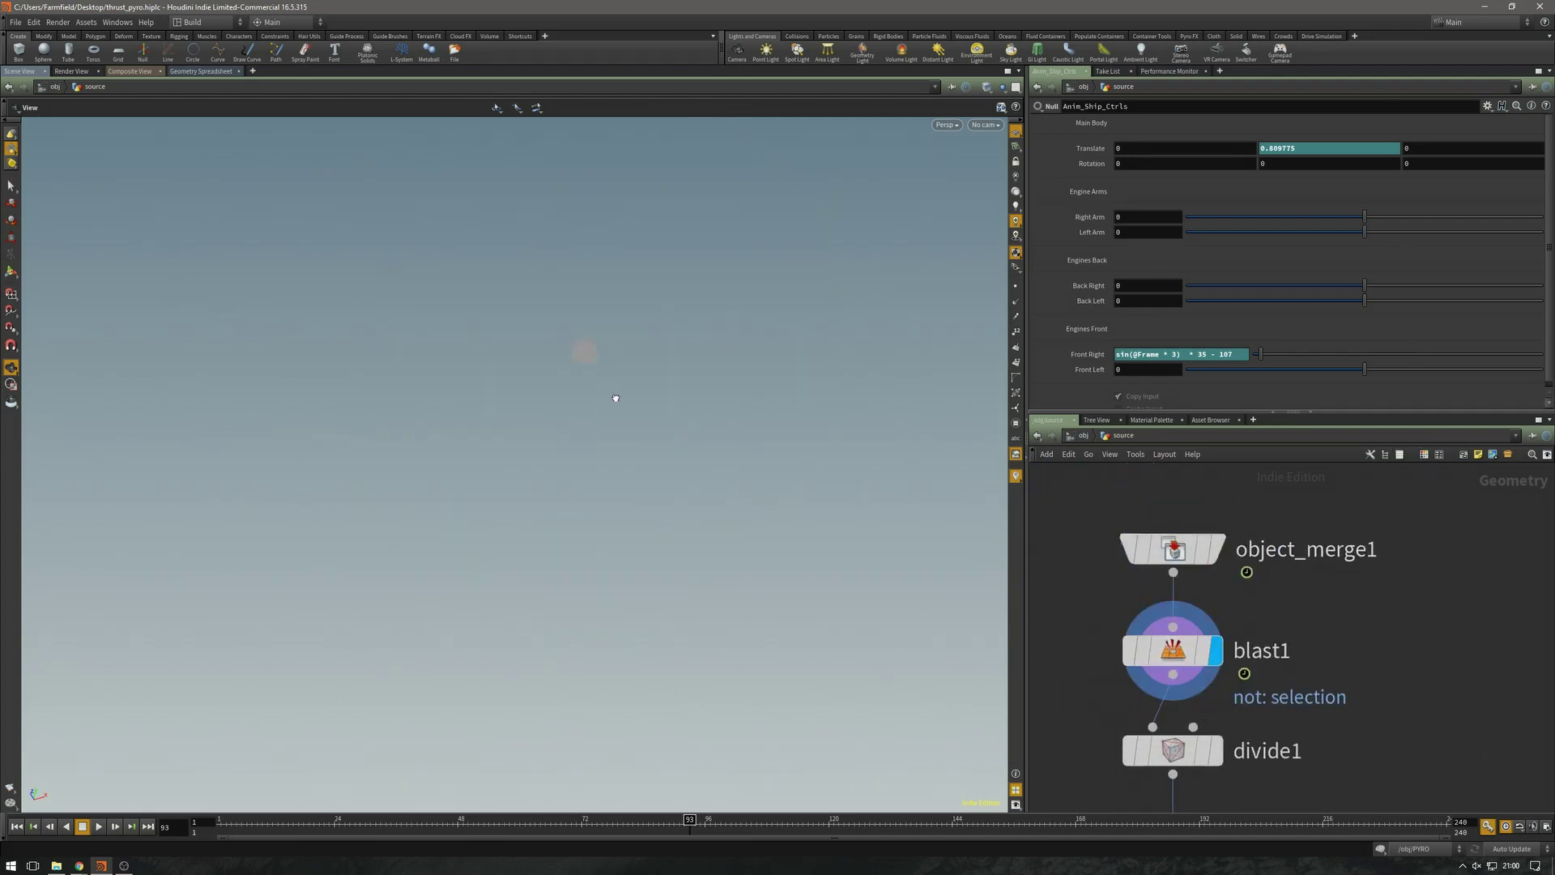
{"action": "left_click_drag", "start_coordinate": [602, 457], "coordinate": [599, 96]}
{"action": "key", "text": "space+a"}
{"action": "left_click_drag", "start_coordinate": [624, 622], "coordinate": [669, 228]}
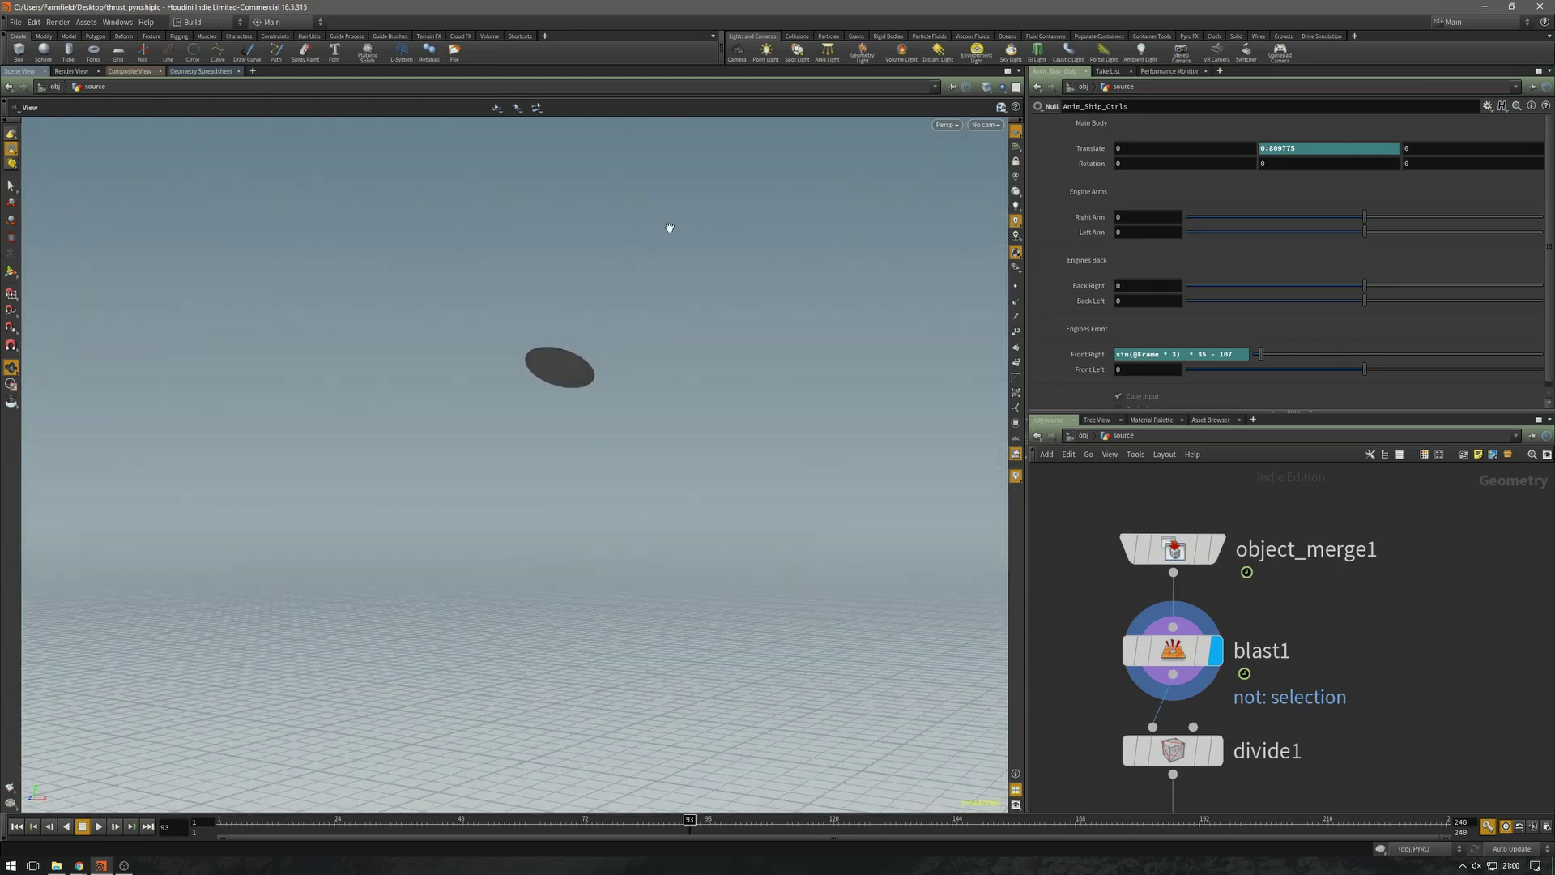
Step: Show the disc's primitive normals and inspect the blast1 parameters, toggling wireframe shading for a closer look at the geometry
{"action": "left_click", "coordinate": [1014, 347]}
{"action": "left_click_drag", "start_coordinate": [621, 374], "coordinate": [511, 443]}
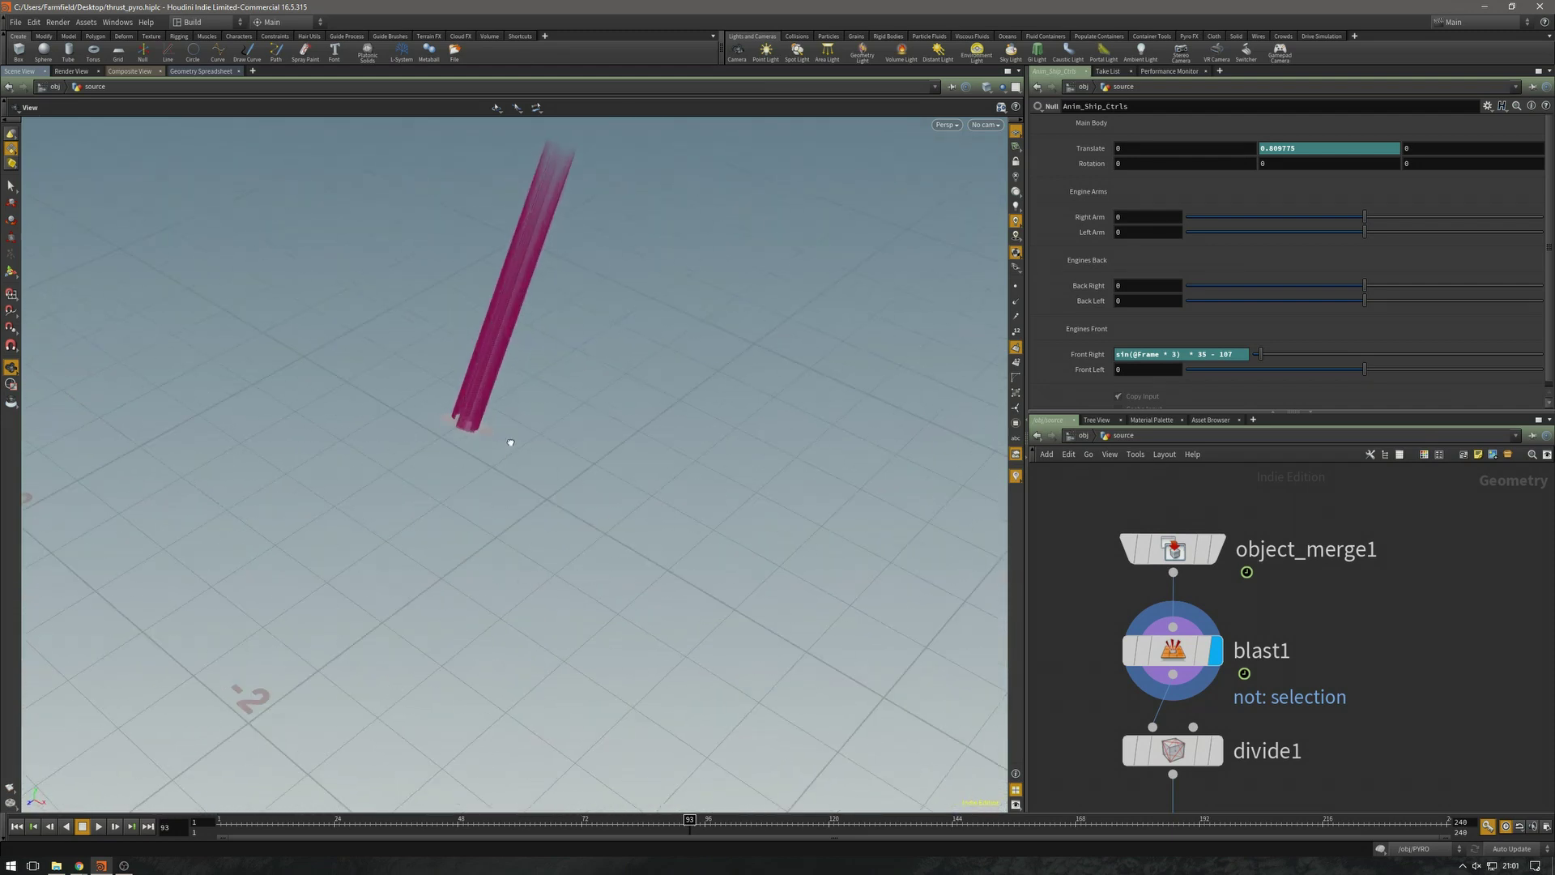
{"action": "left_click", "coordinate": [1158, 648]}
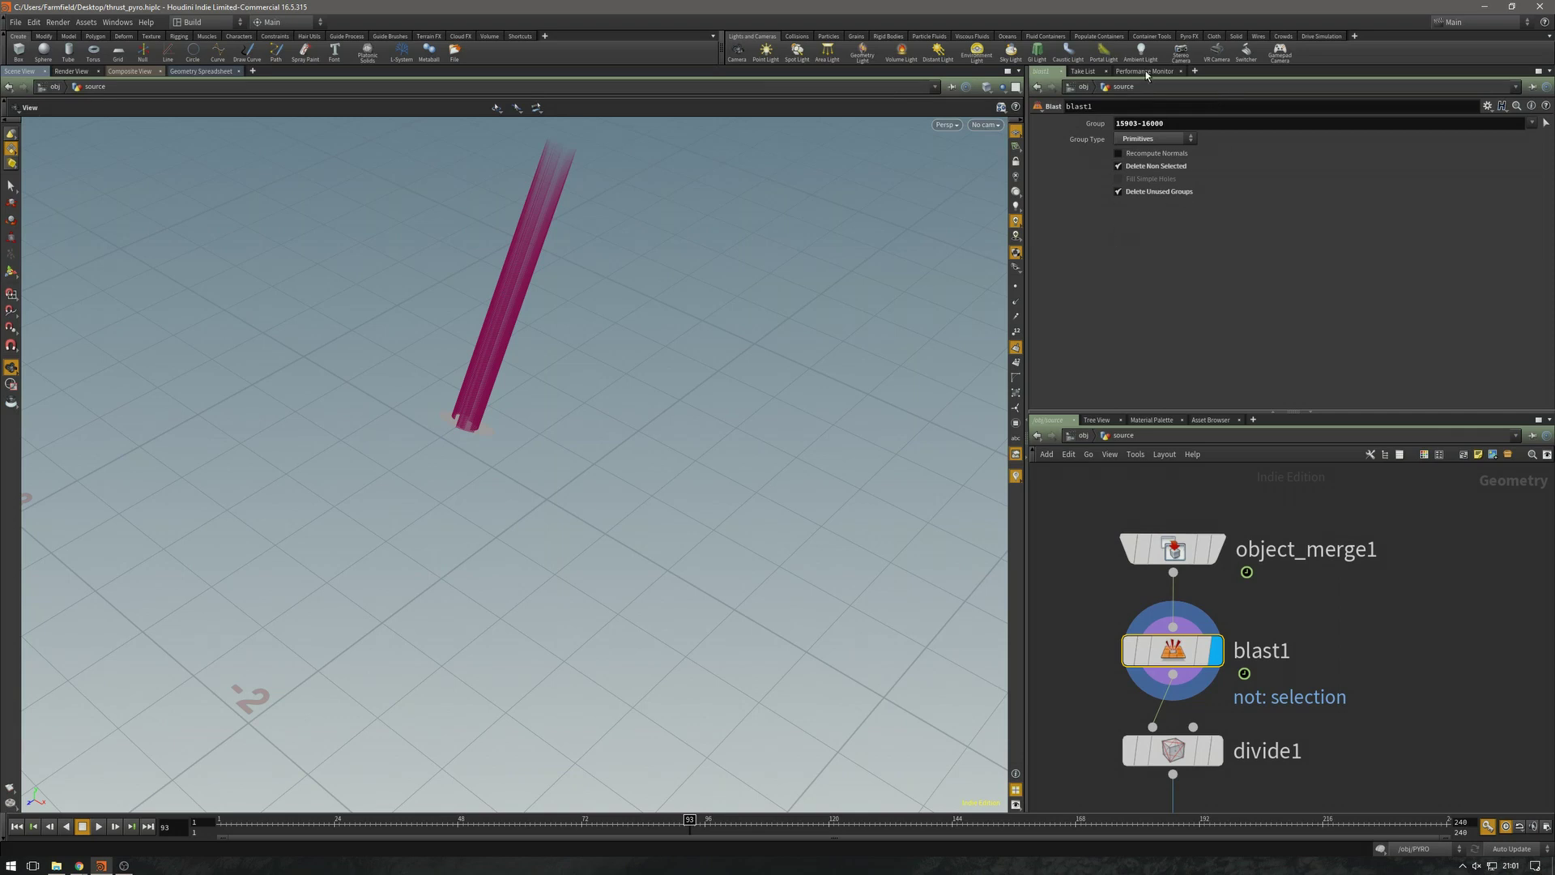
{"action": "left_click_drag", "start_coordinate": [460, 429], "coordinate": [557, 433]}
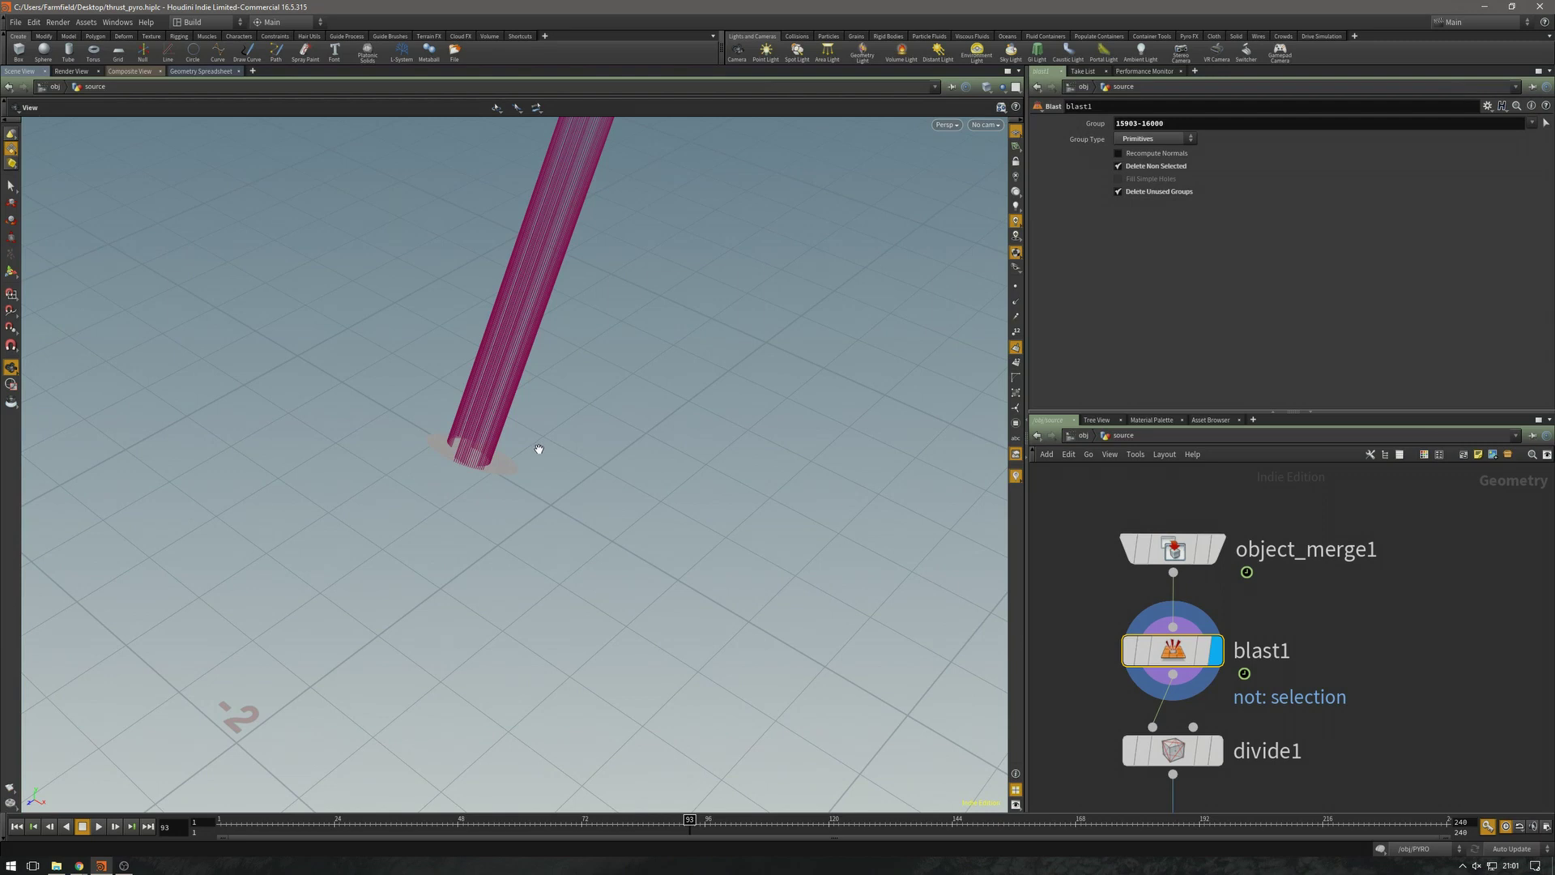
{"action": "key", "text": "shift+w"}
{"action": "mouse_move", "coordinate": [467, 459]}
{"action": "left_mouse_down"}
{"action": "mouse_move", "coordinate": [486, 528]}
{"action": "mouse_move", "coordinate": [469, 548]}
{"action": "left_mouse_up"}
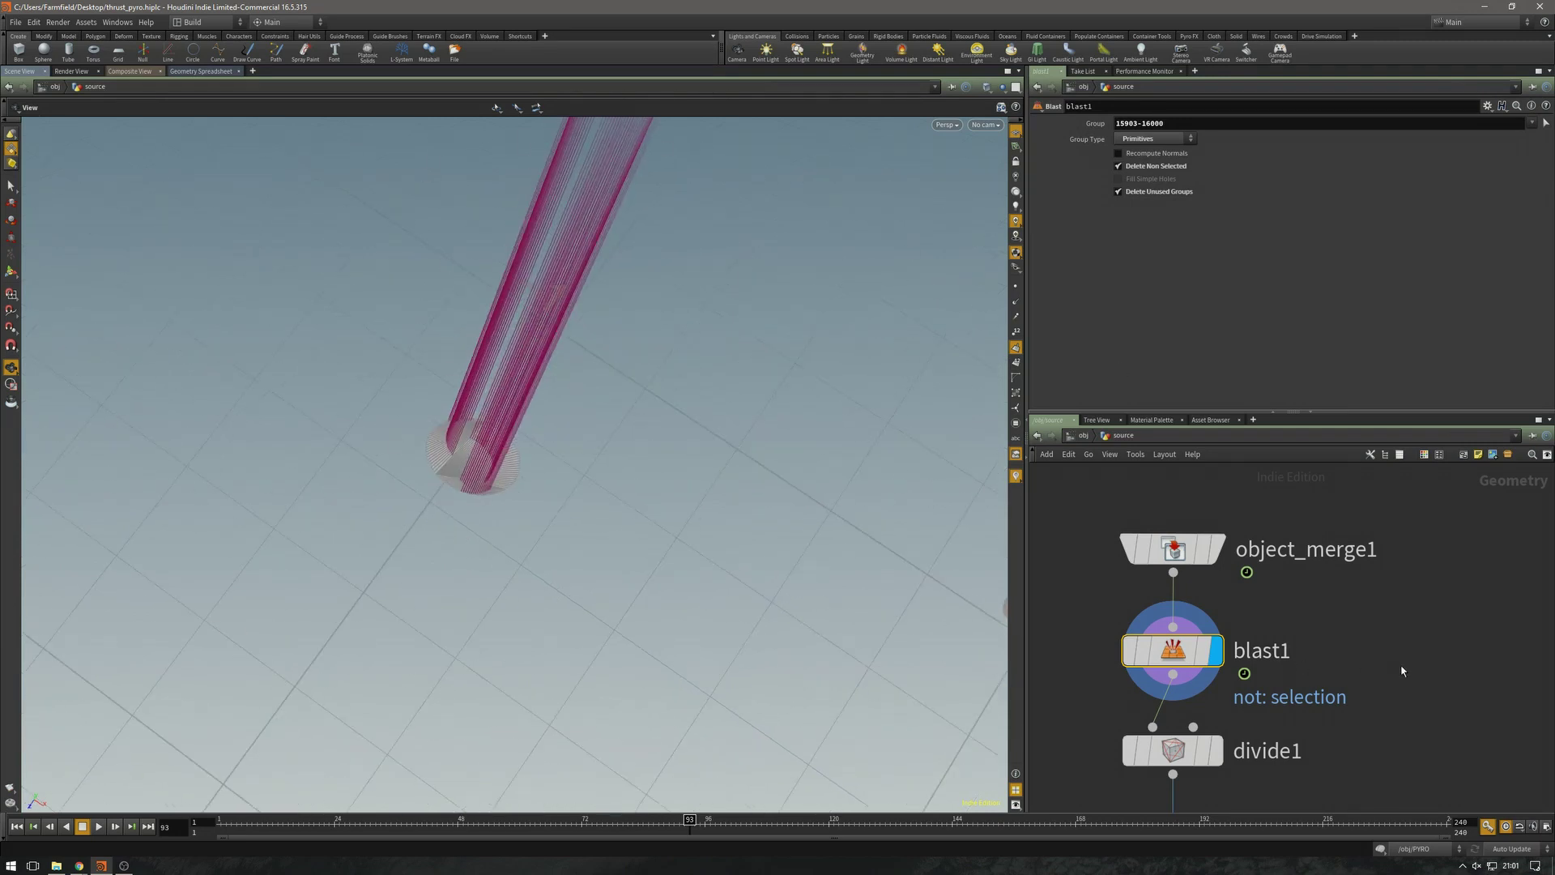
Step: Display the divide1 output, bring up its parameters with the Remove Shared Edges setting, and save the scene
{"action": "middle_click_drag", "start_coordinate": [1312, 729], "coordinate": [1296, 575]}
{"action": "left_click", "coordinate": [1202, 592]}
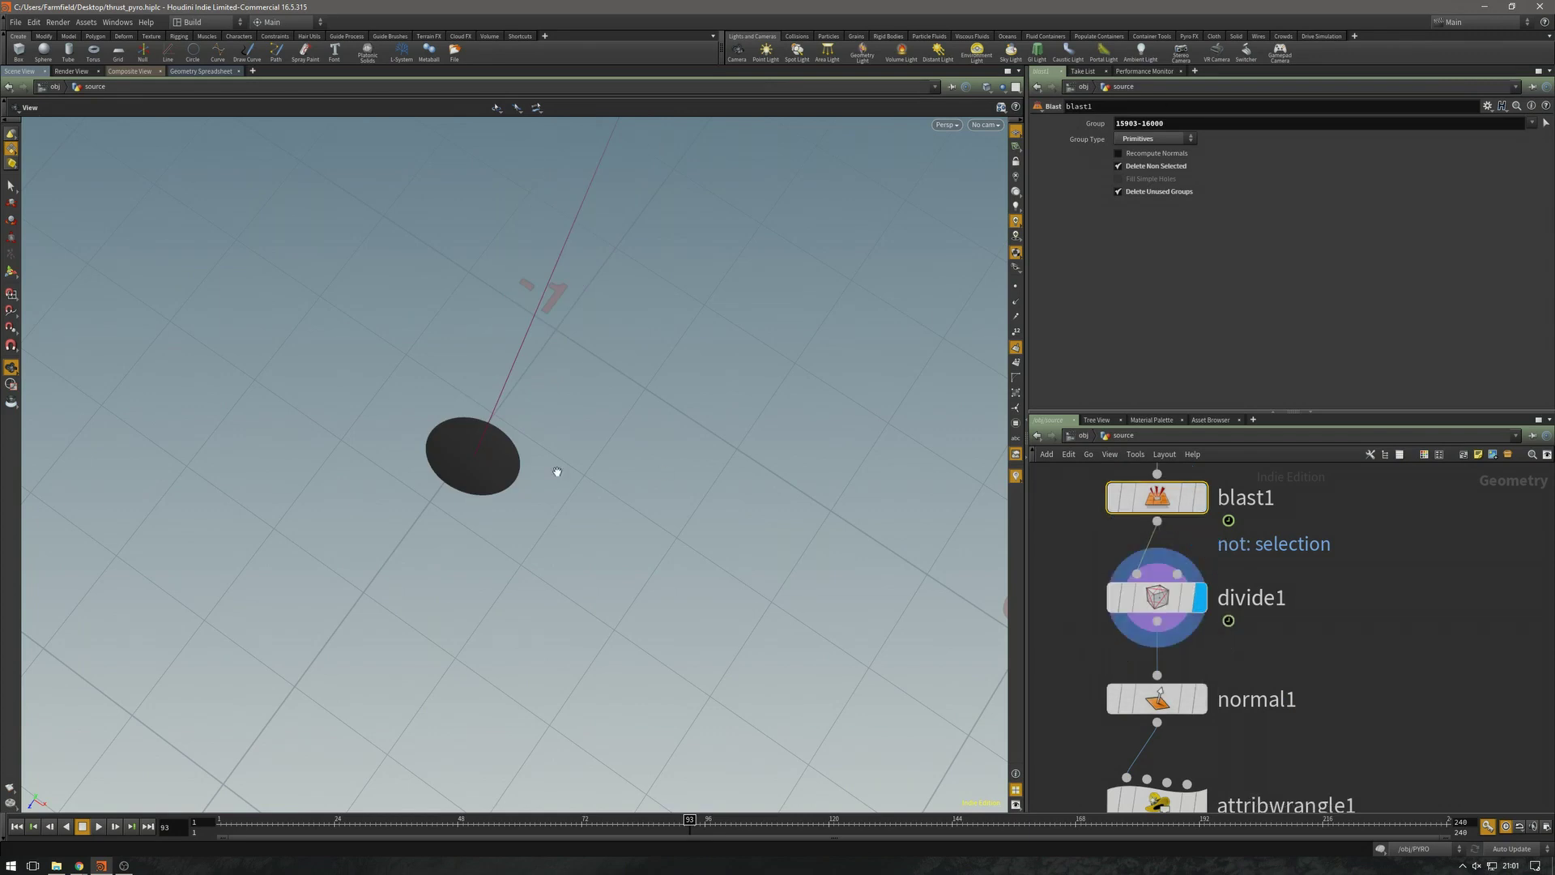
{"action": "left_click_drag", "start_coordinate": [462, 527], "coordinate": [363, 488]}
{"action": "left_click", "coordinate": [1265, 597]}
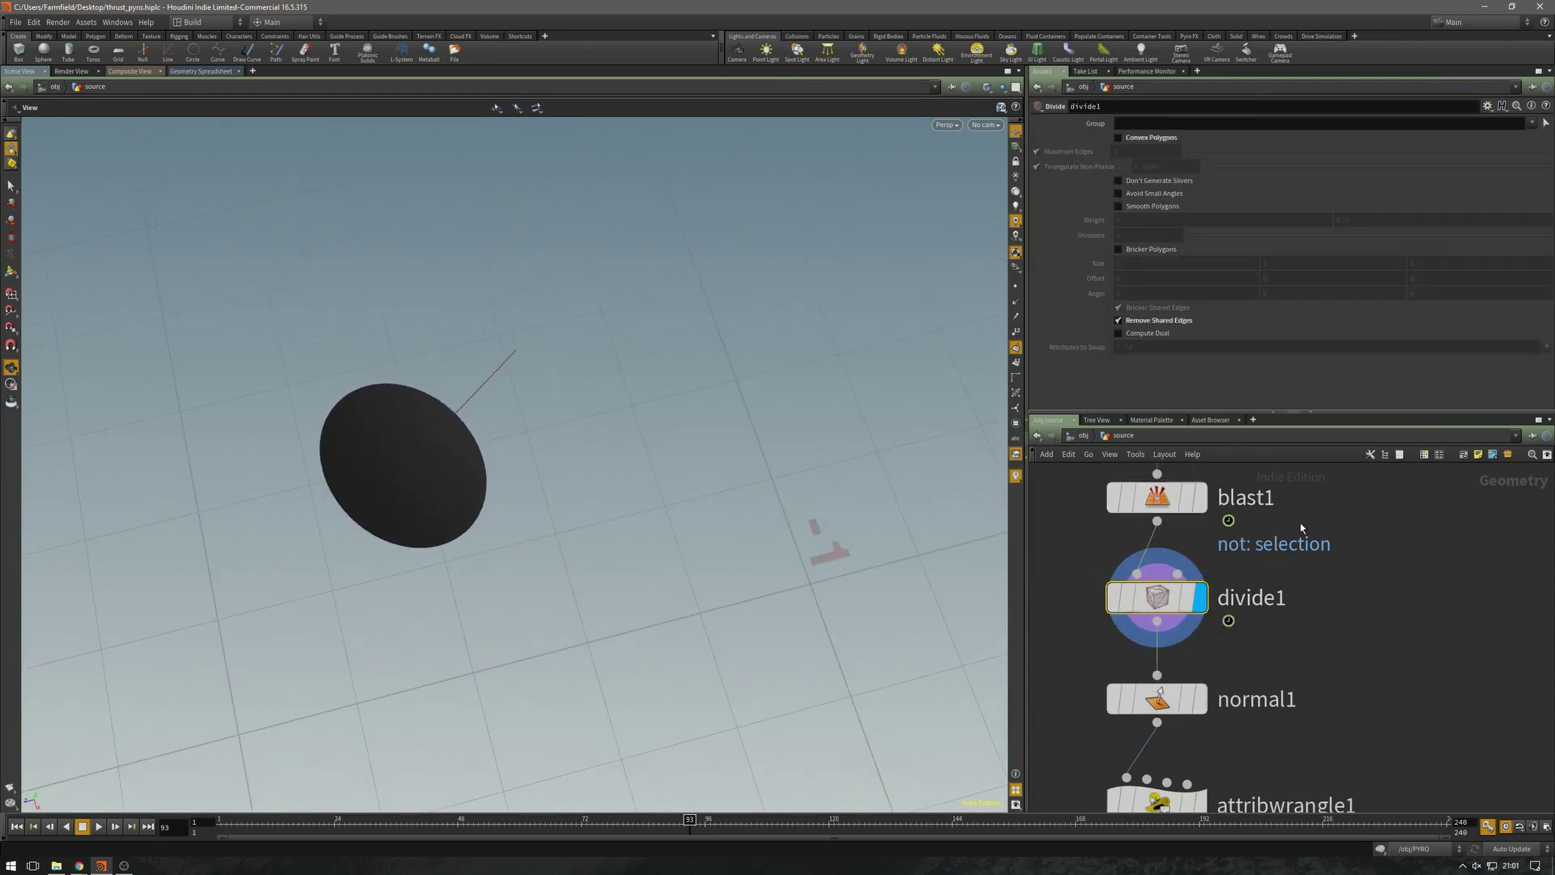
{"action": "middle_click_drag", "start_coordinate": [1298, 570], "coordinate": [1389, 599]}
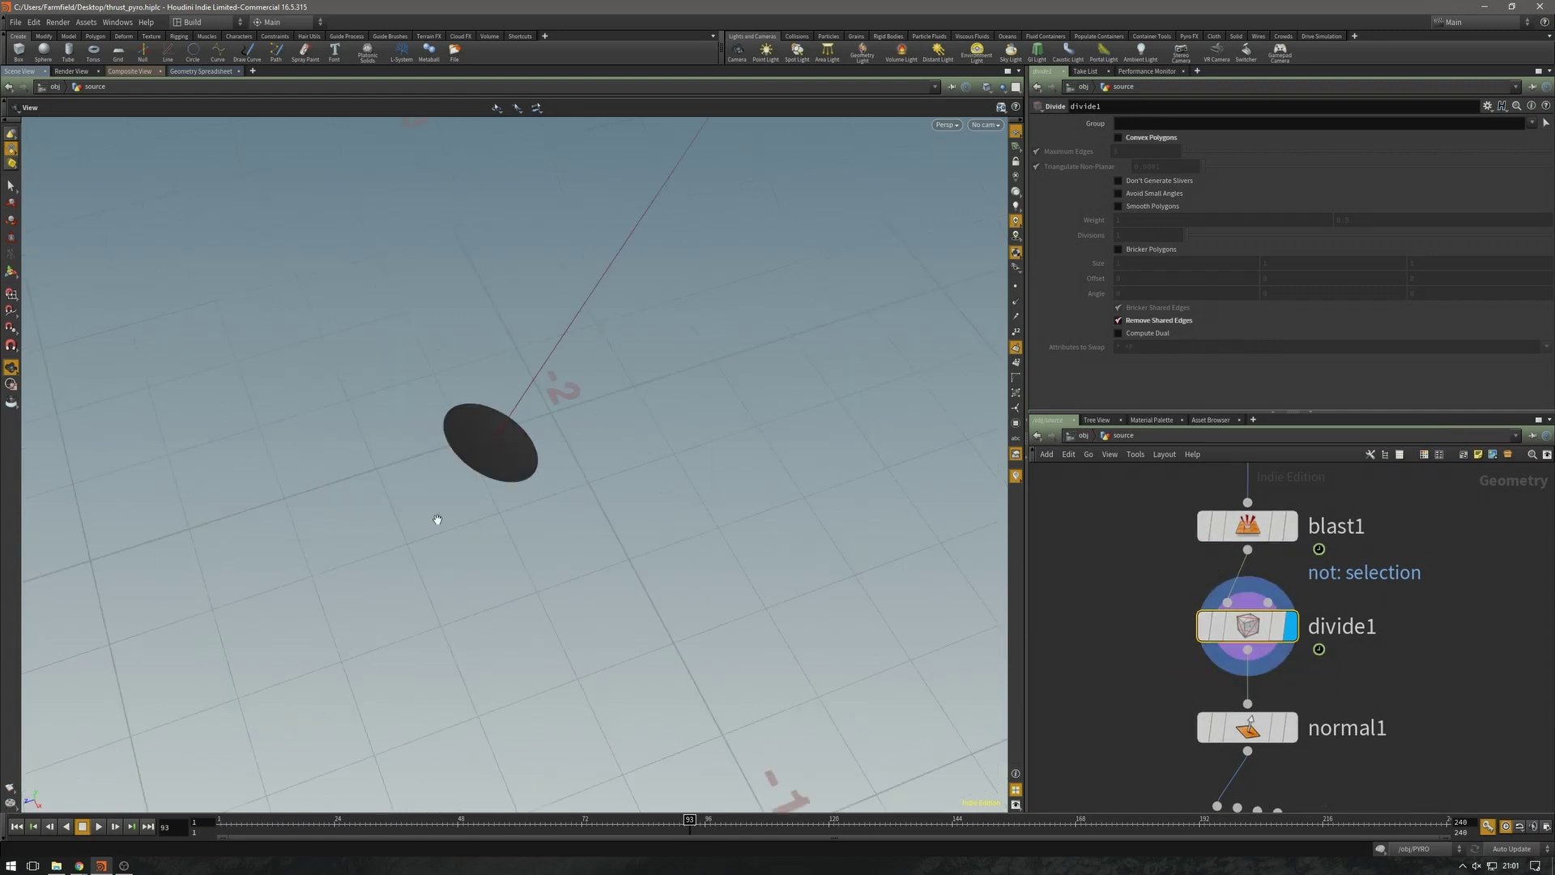
{"action": "left_click_drag", "start_coordinate": [608, 407], "coordinate": [551, 568]}
{"action": "key", "text": "ctrl+s"}
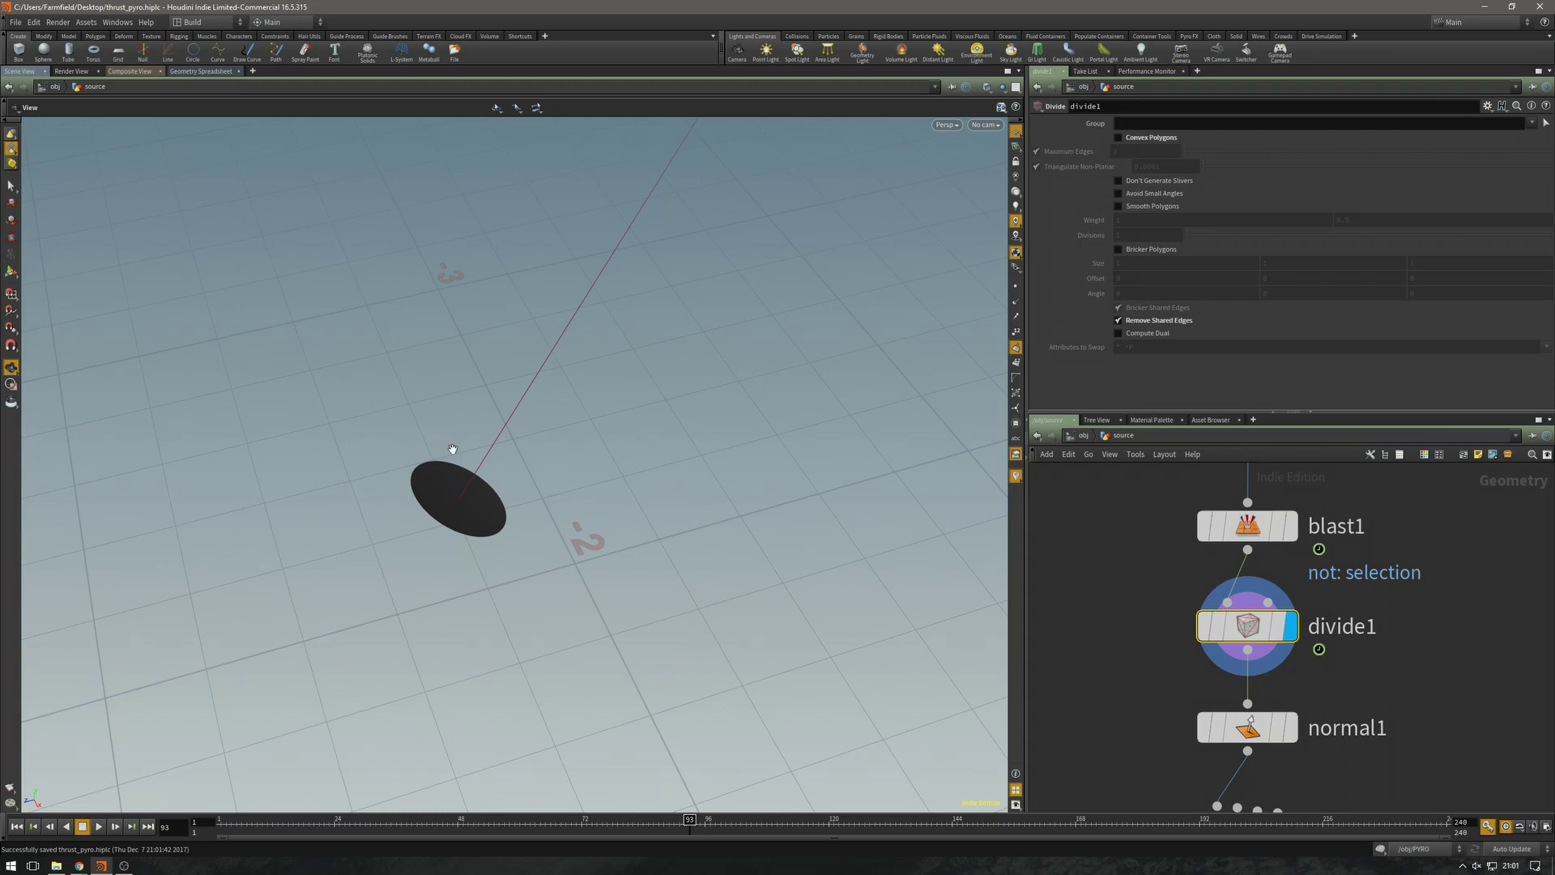
Step: Compare the normal1 and divide1 nodes, switching between point normals and primitive normals on the disc
{"action": "middle_click_drag", "start_coordinate": [1144, 667], "coordinate": [1122, 524]}
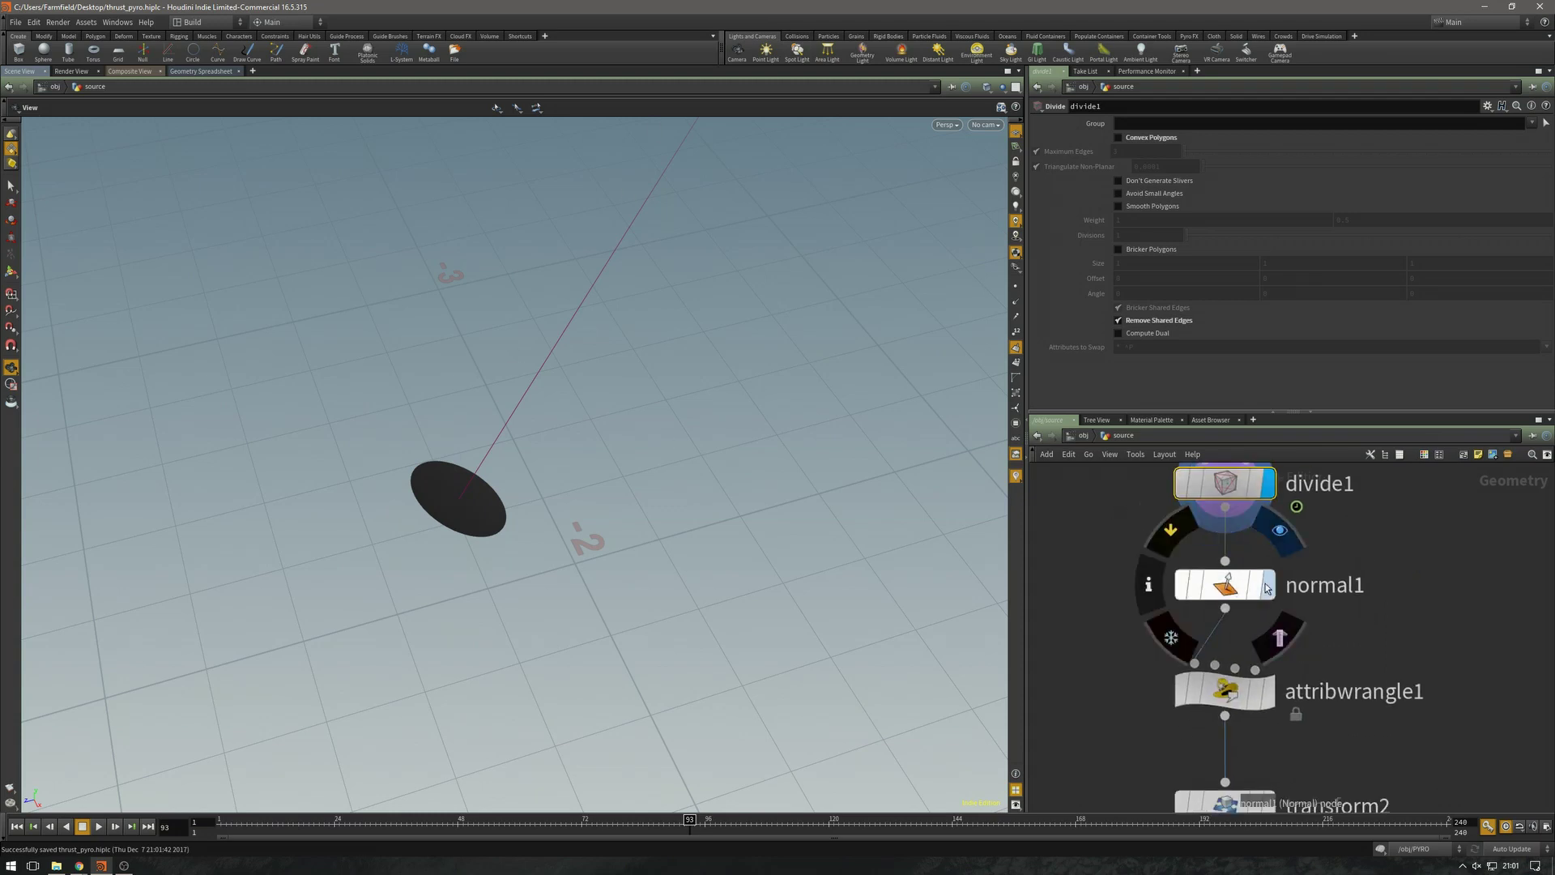
{"action": "left_click", "coordinate": [1268, 584]}
{"action": "left_click", "coordinate": [1269, 483]}
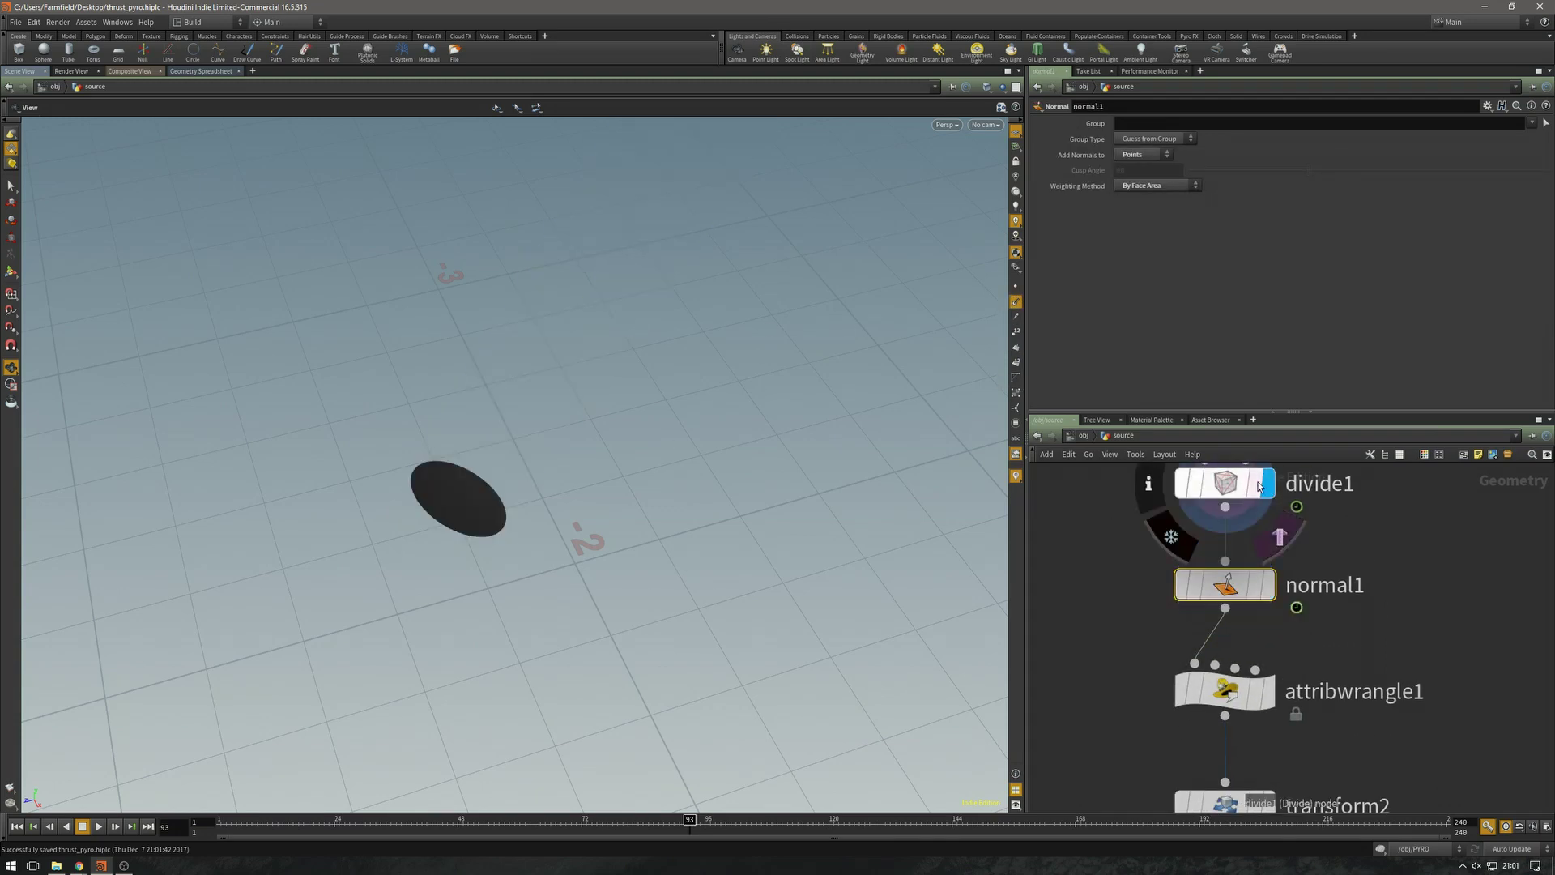
{"action": "left_click", "coordinate": [1239, 486]}
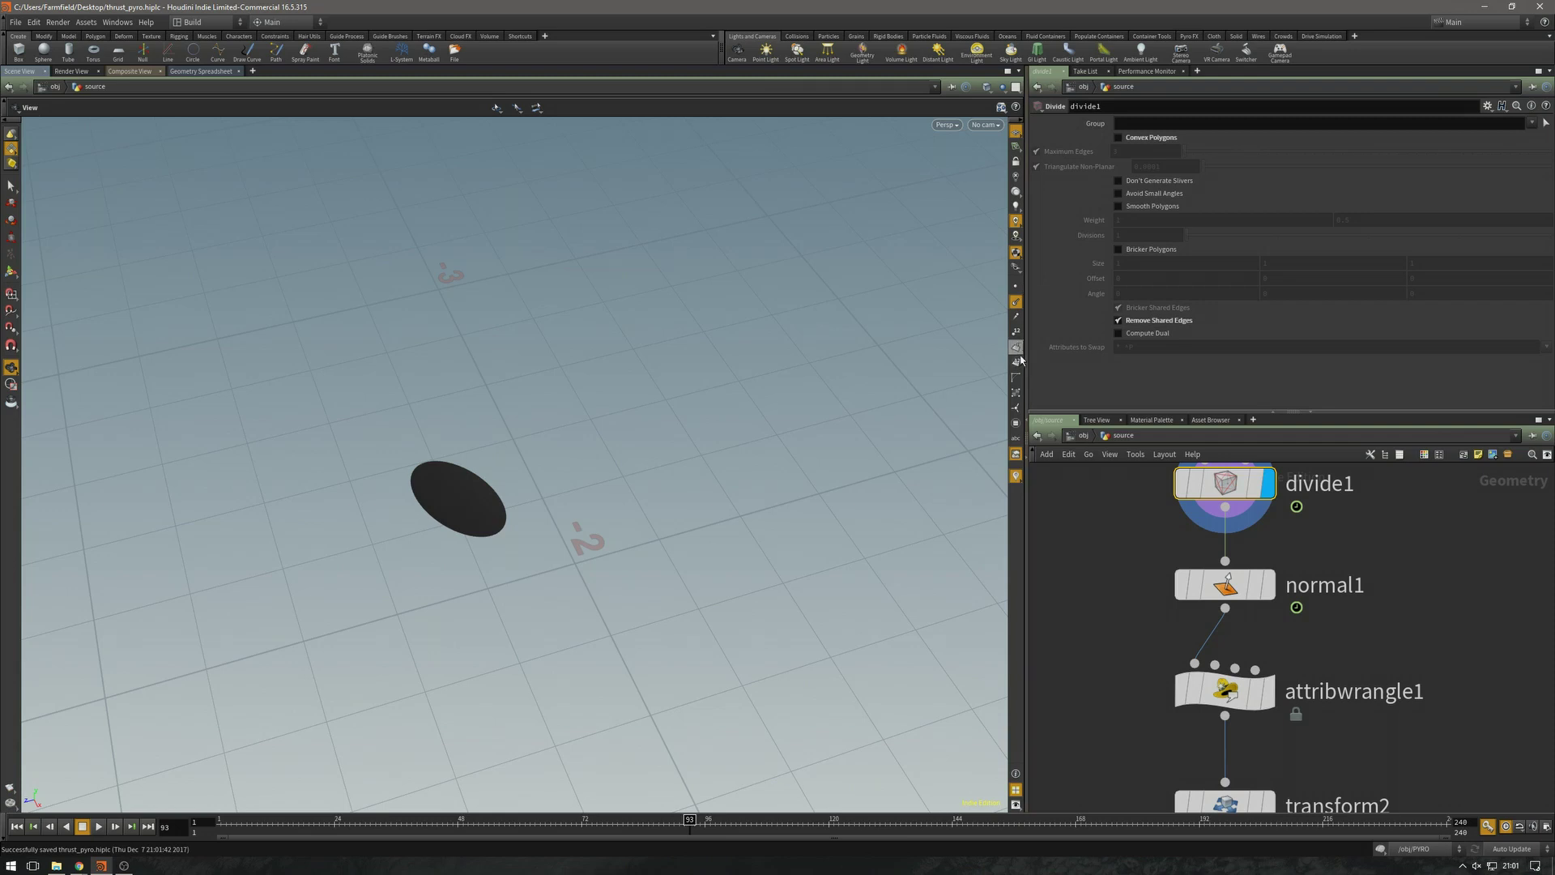
{"action": "left_click", "coordinate": [1015, 348]}
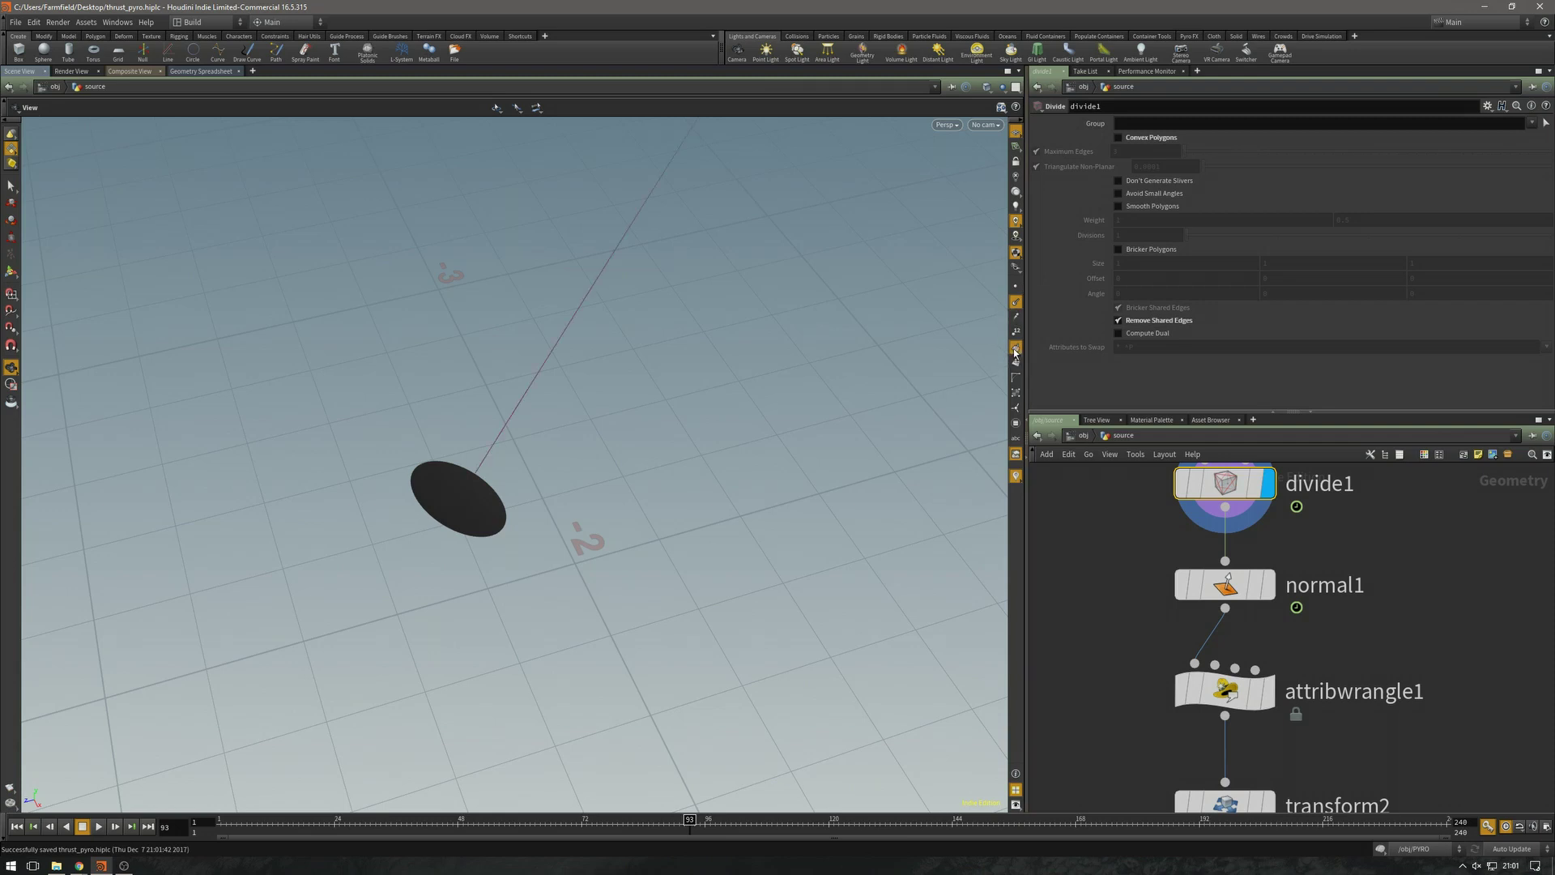
Step: Display the normal1 output with its parameters and examine the direction of the disc's point normals
{"action": "left_click", "coordinate": [1268, 585]}
{"action": "left_click", "coordinate": [1216, 585]}
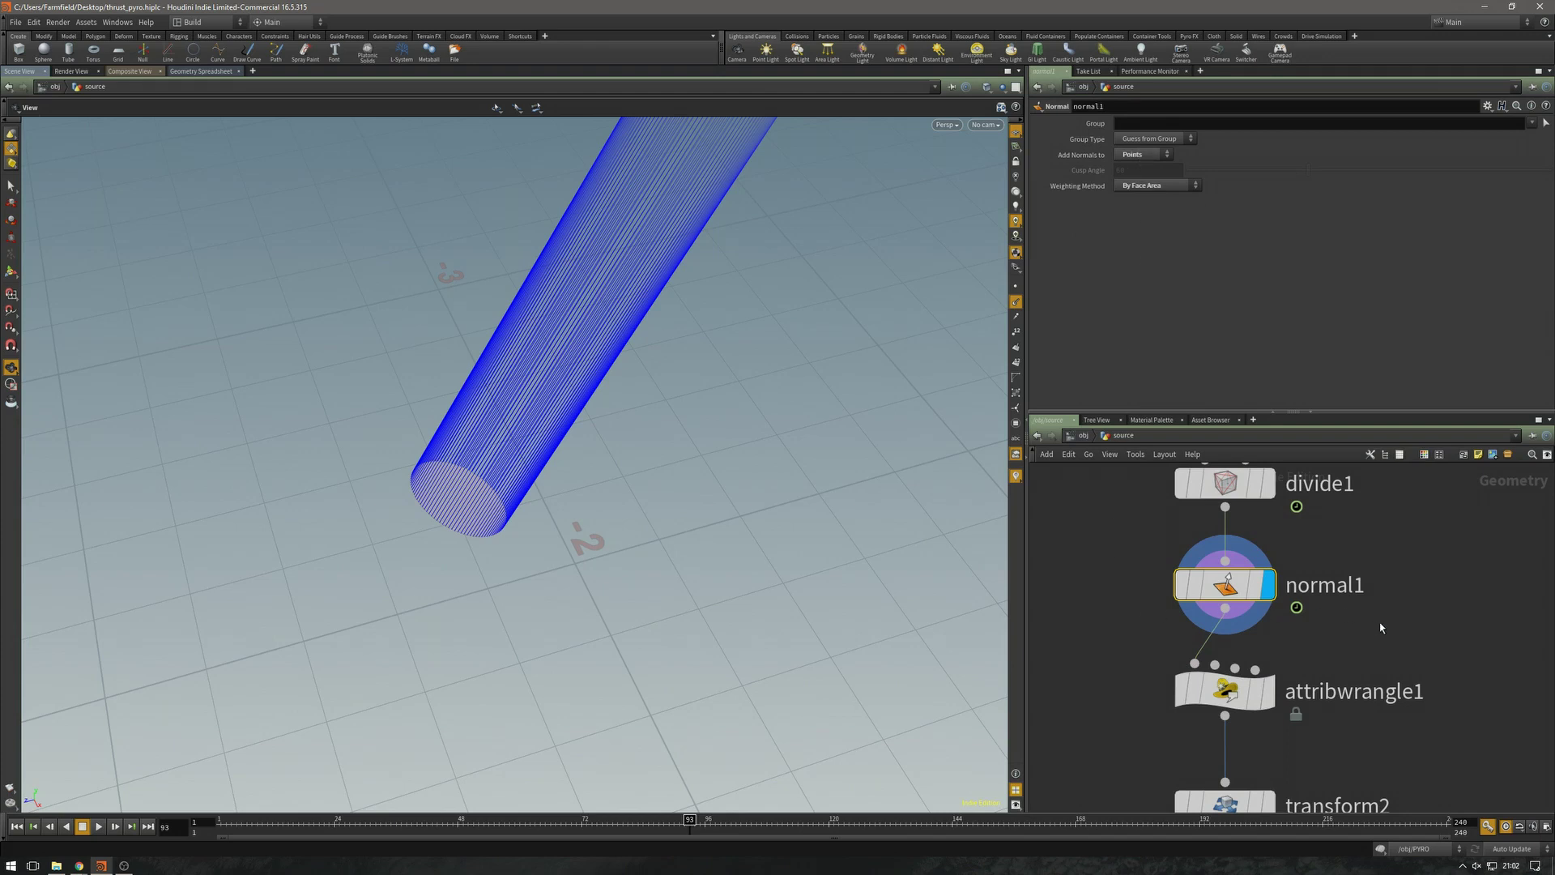
{"action": "middle_click_drag", "start_coordinate": [1380, 628], "coordinate": [1372, 575]}
{"action": "left_click_drag", "start_coordinate": [474, 495], "coordinate": [579, 364]}
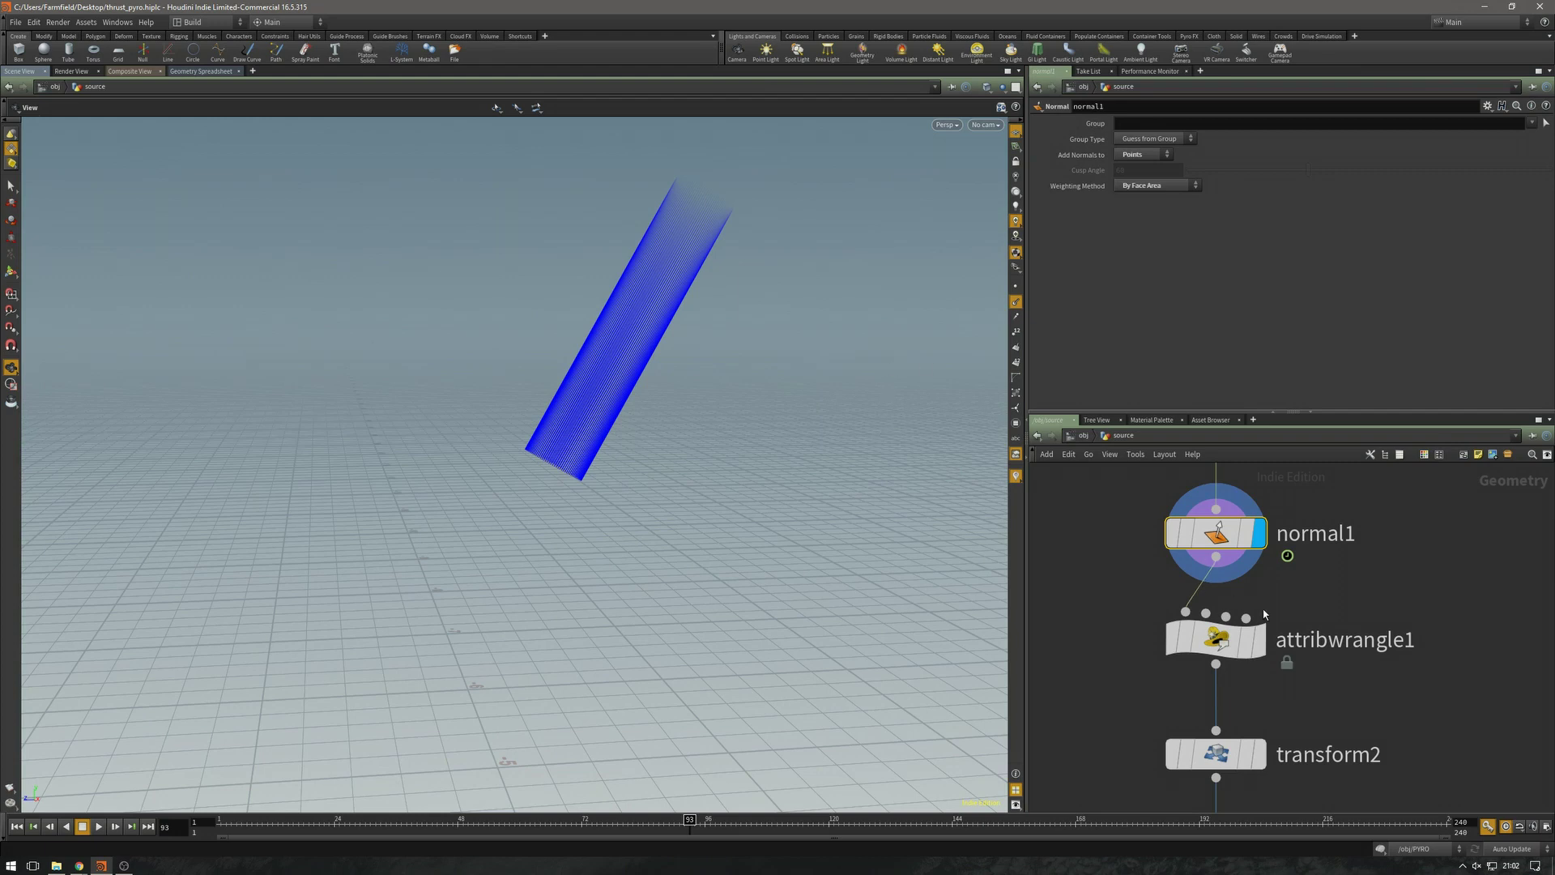
Step: Display attribwrangle1 and review its VEX expression "@N *= -1;", which flips the disc's normals
{"action": "left_click", "coordinate": [1260, 640]}
{"action": "left_click", "coordinate": [1232, 629]}
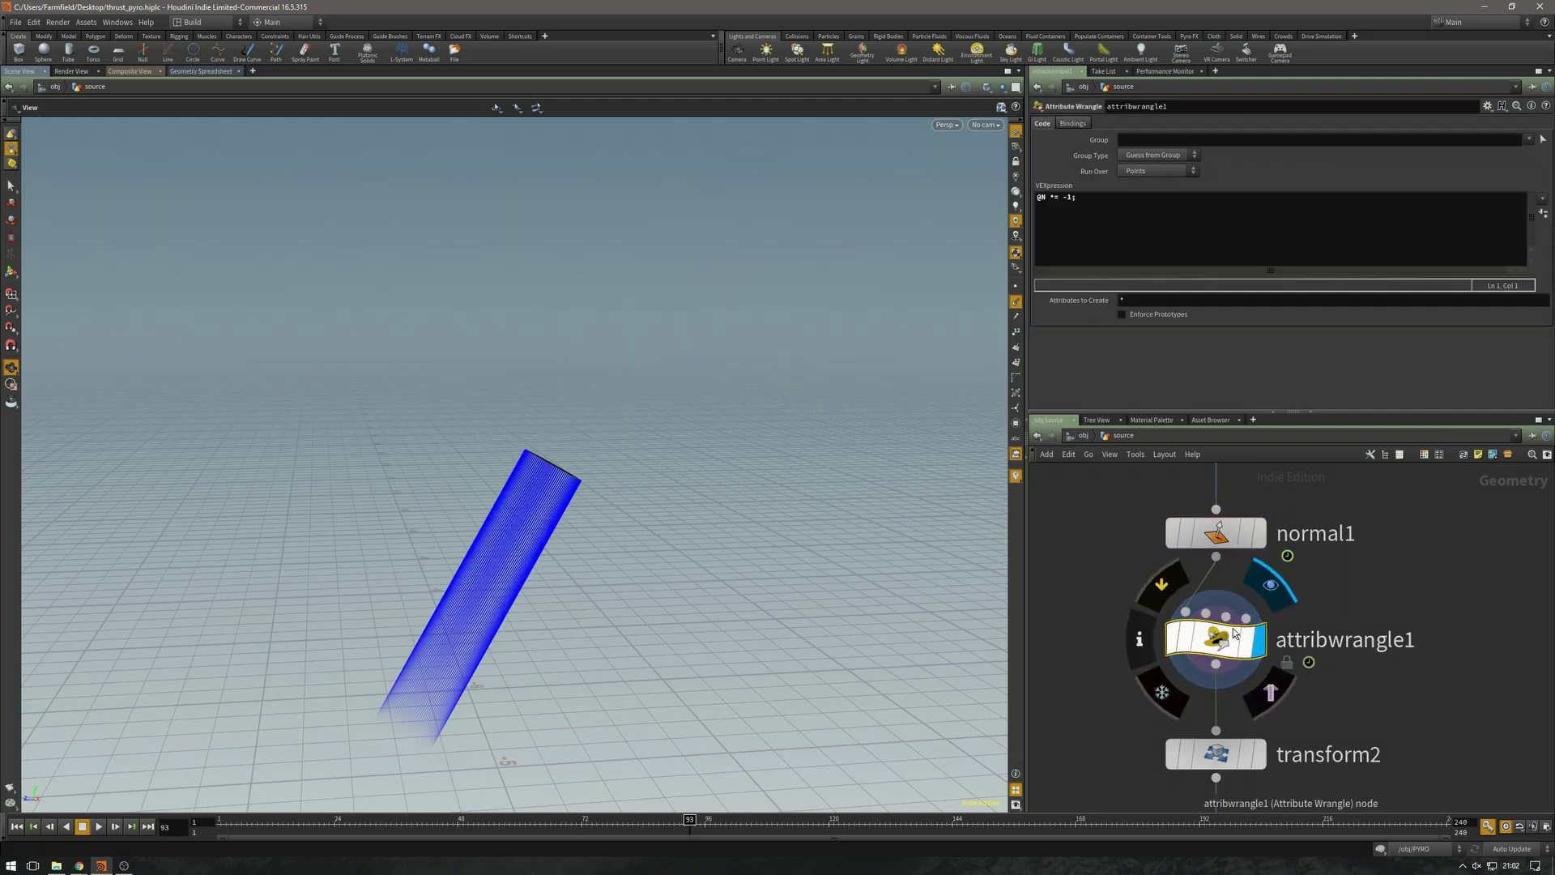
{"action": "left_click", "coordinate": [1048, 197]}
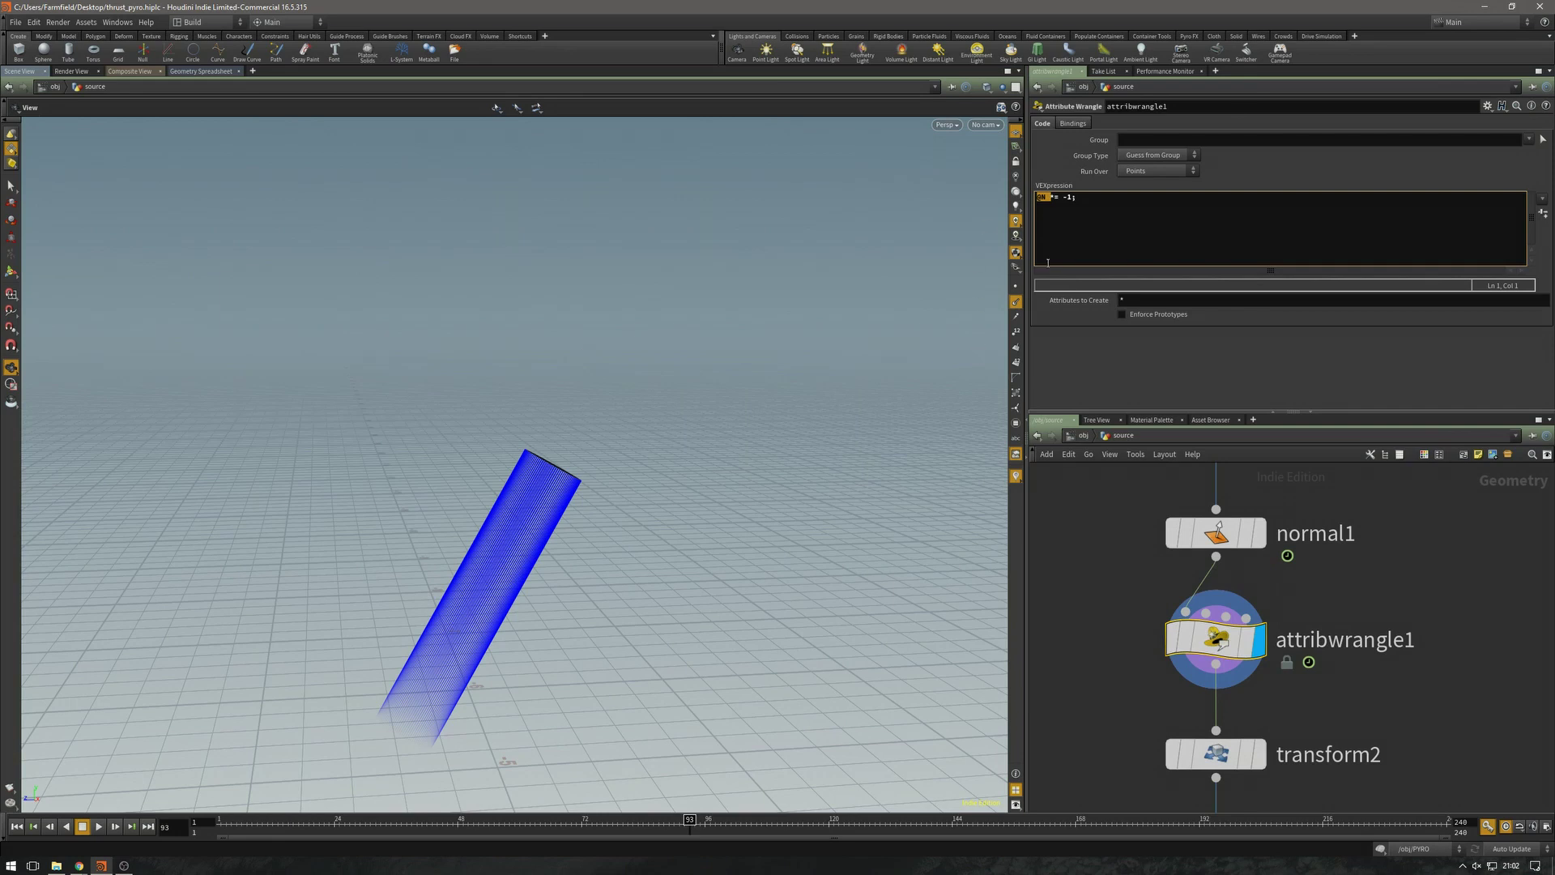
{"action": "left_click", "coordinate": [1084, 198]}
{"action": "middle_click_drag", "start_coordinate": [1074, 709], "coordinate": [1053, 638]}
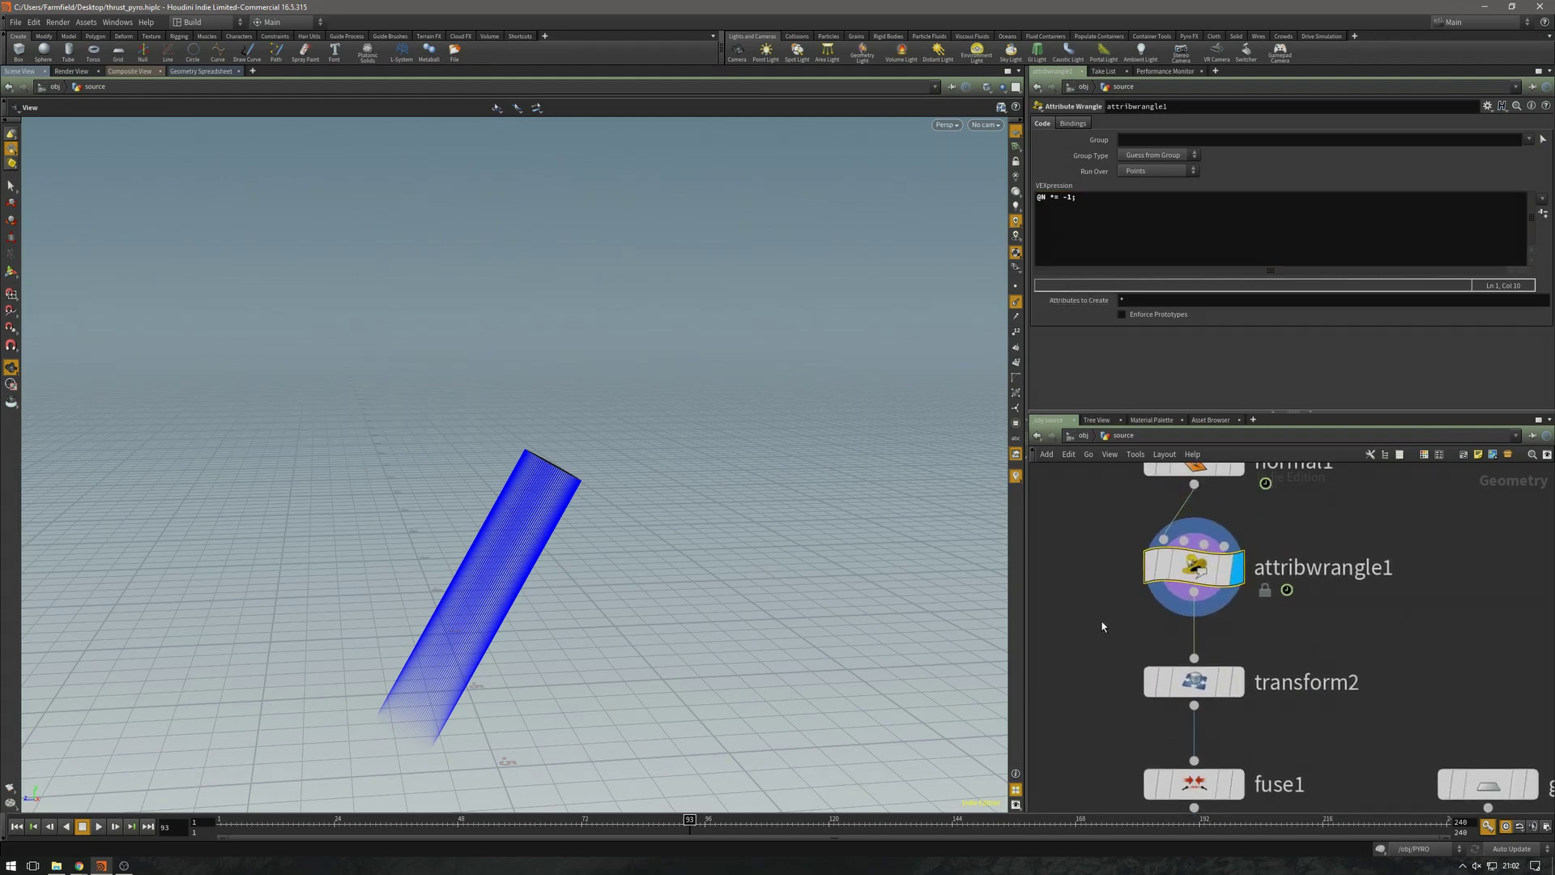
Step: Save the scene and display transform2, showing points and point numbers in the viewport instead of point normals
{"action": "key", "text": "ctrl+s"}
{"action": "left_click", "coordinate": [1237, 682]}
{"action": "left_click", "coordinate": [1194, 681]}
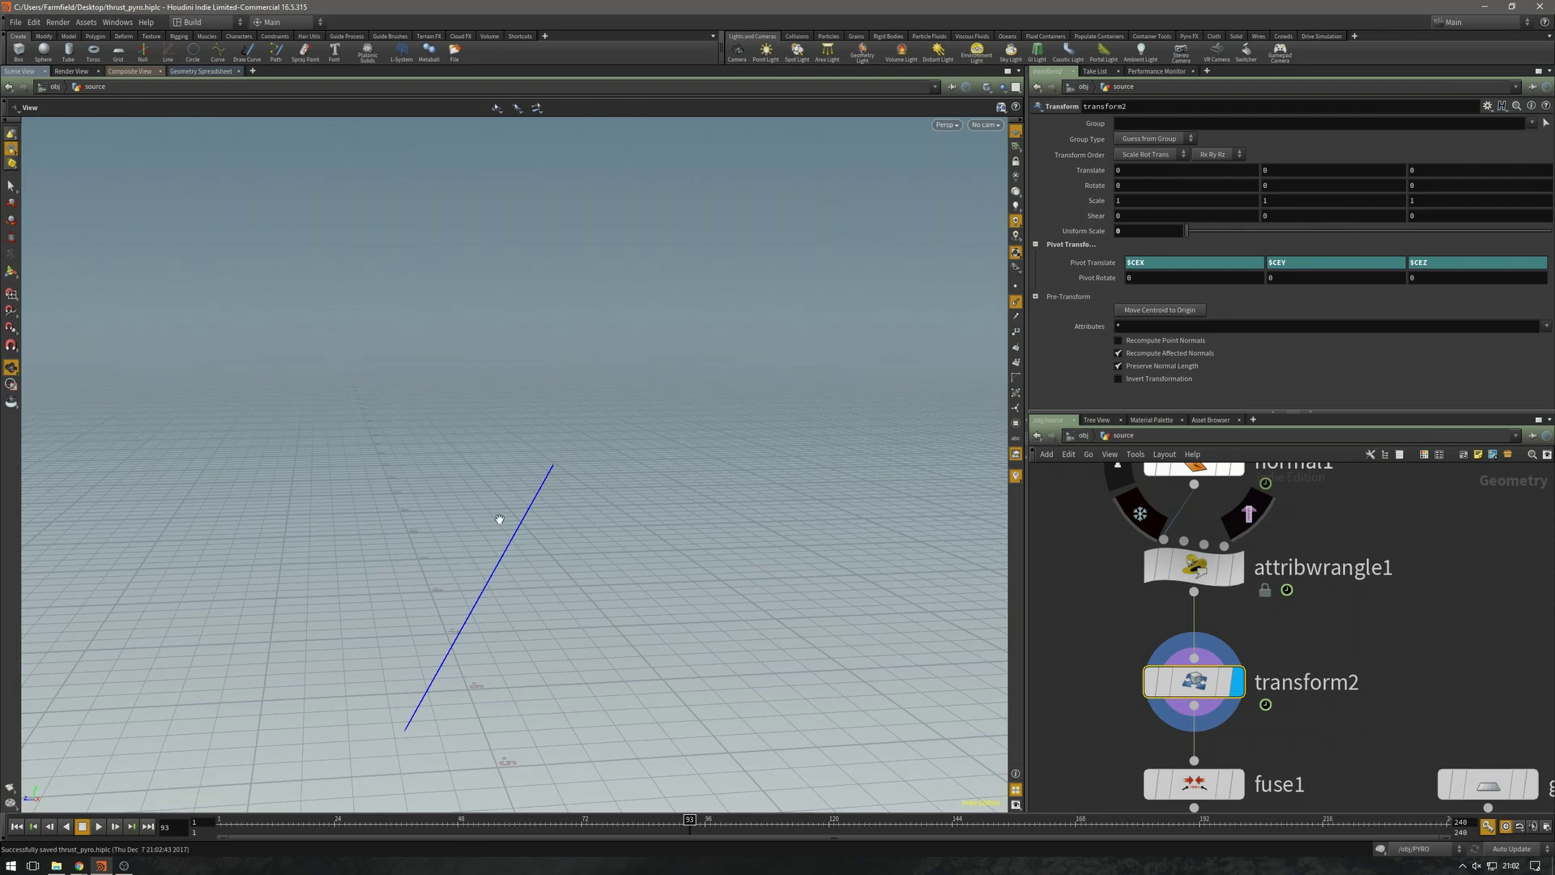
{"action": "left_click", "coordinate": [1016, 301]}
{"action": "left_click", "coordinate": [1016, 287]}
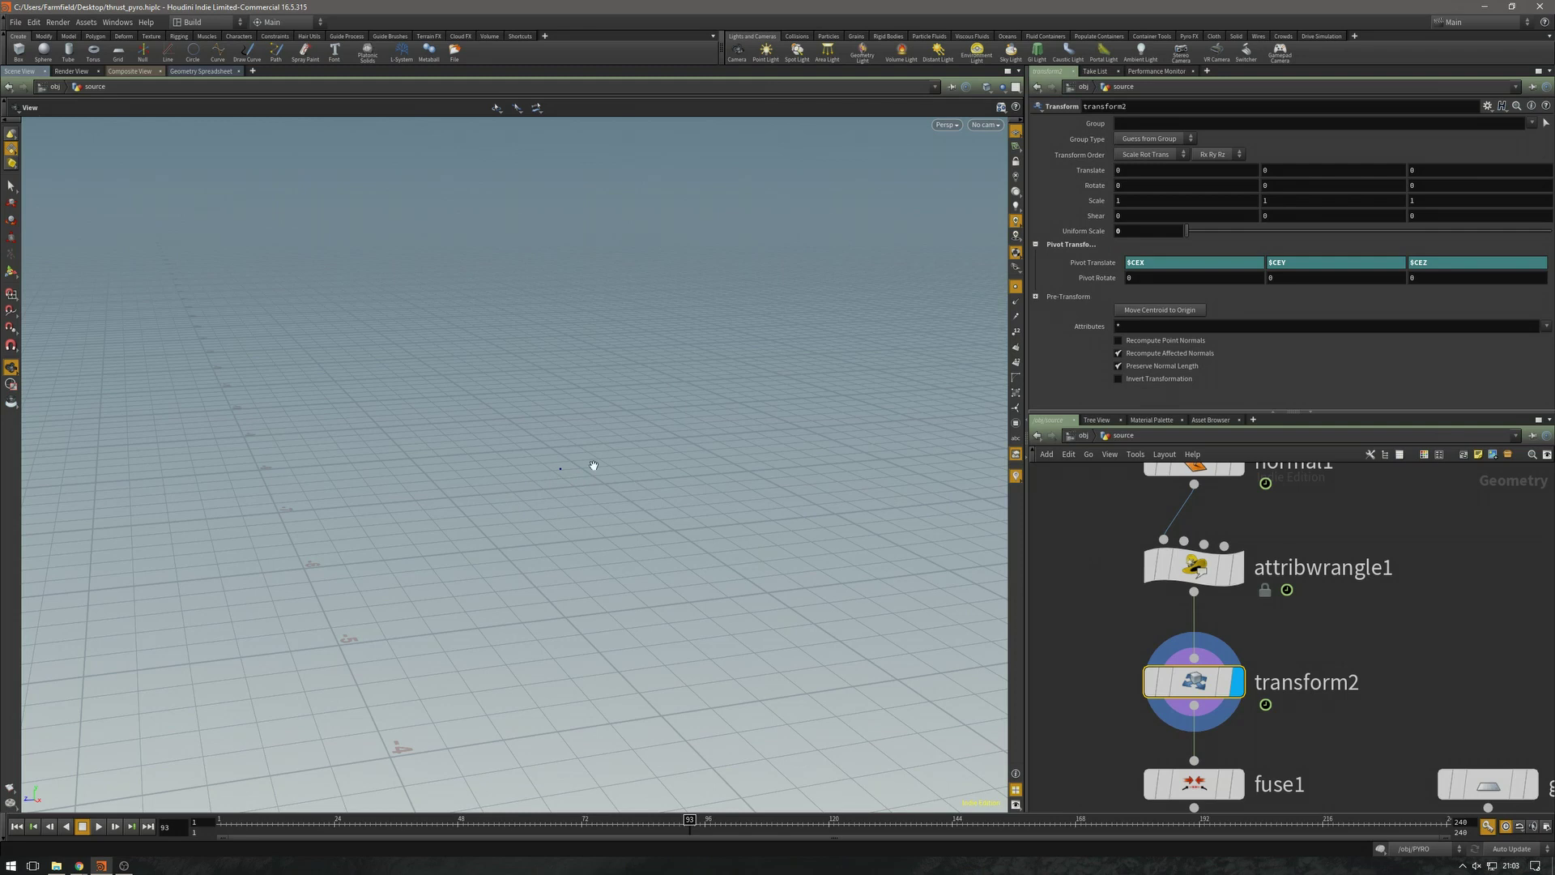
{"action": "left_click", "coordinate": [1015, 337]}
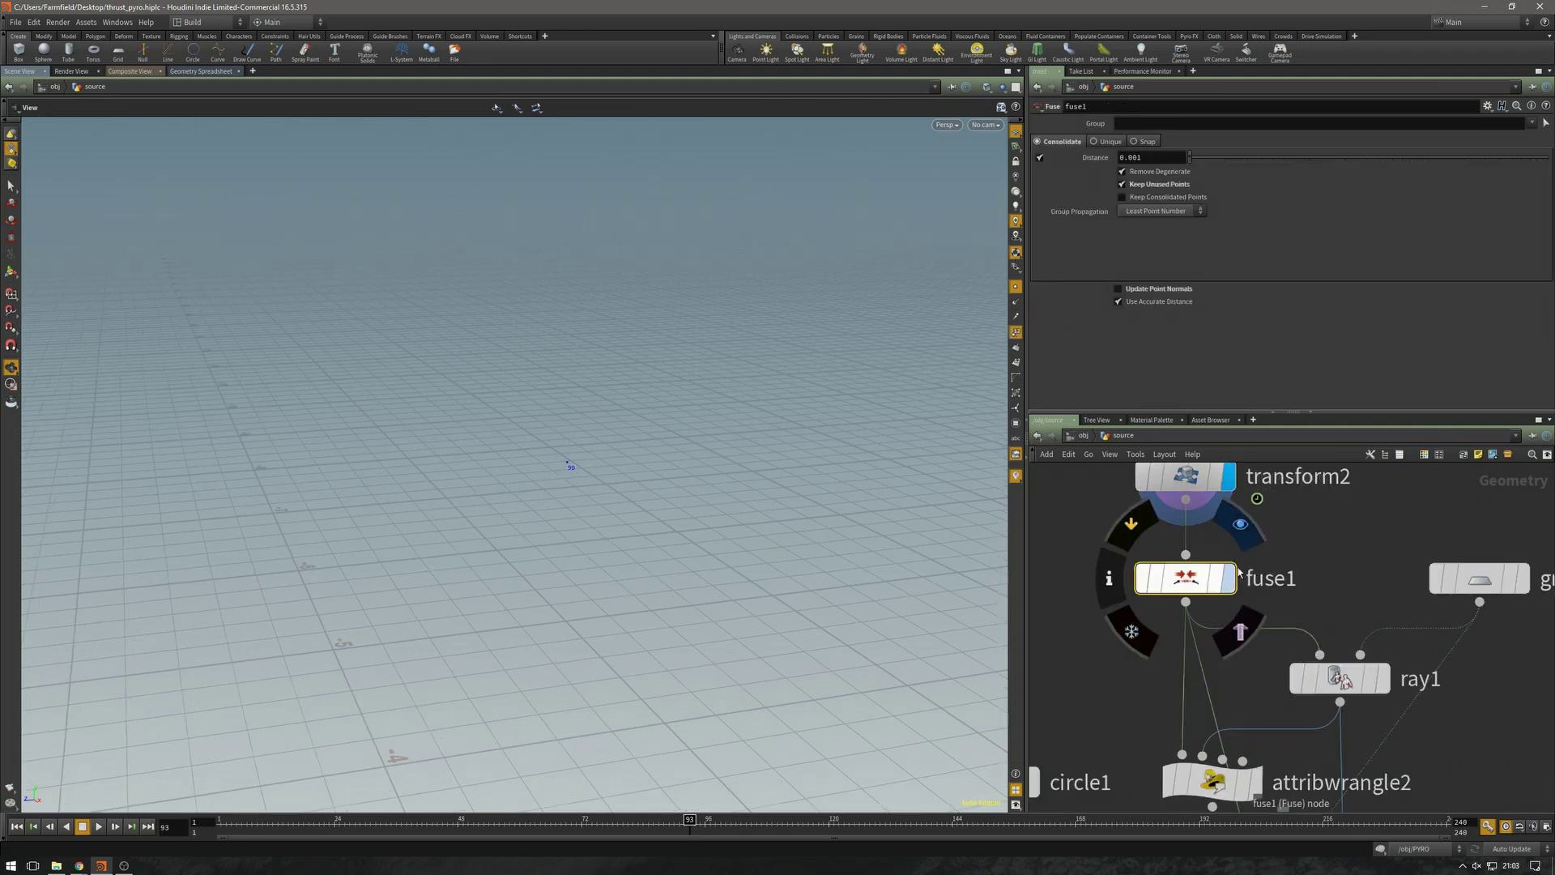
Step: Display the fuse1 output with point normals shown, and try toggling its Update Point Normals option
{"action": "left_click", "coordinate": [1232, 578]}
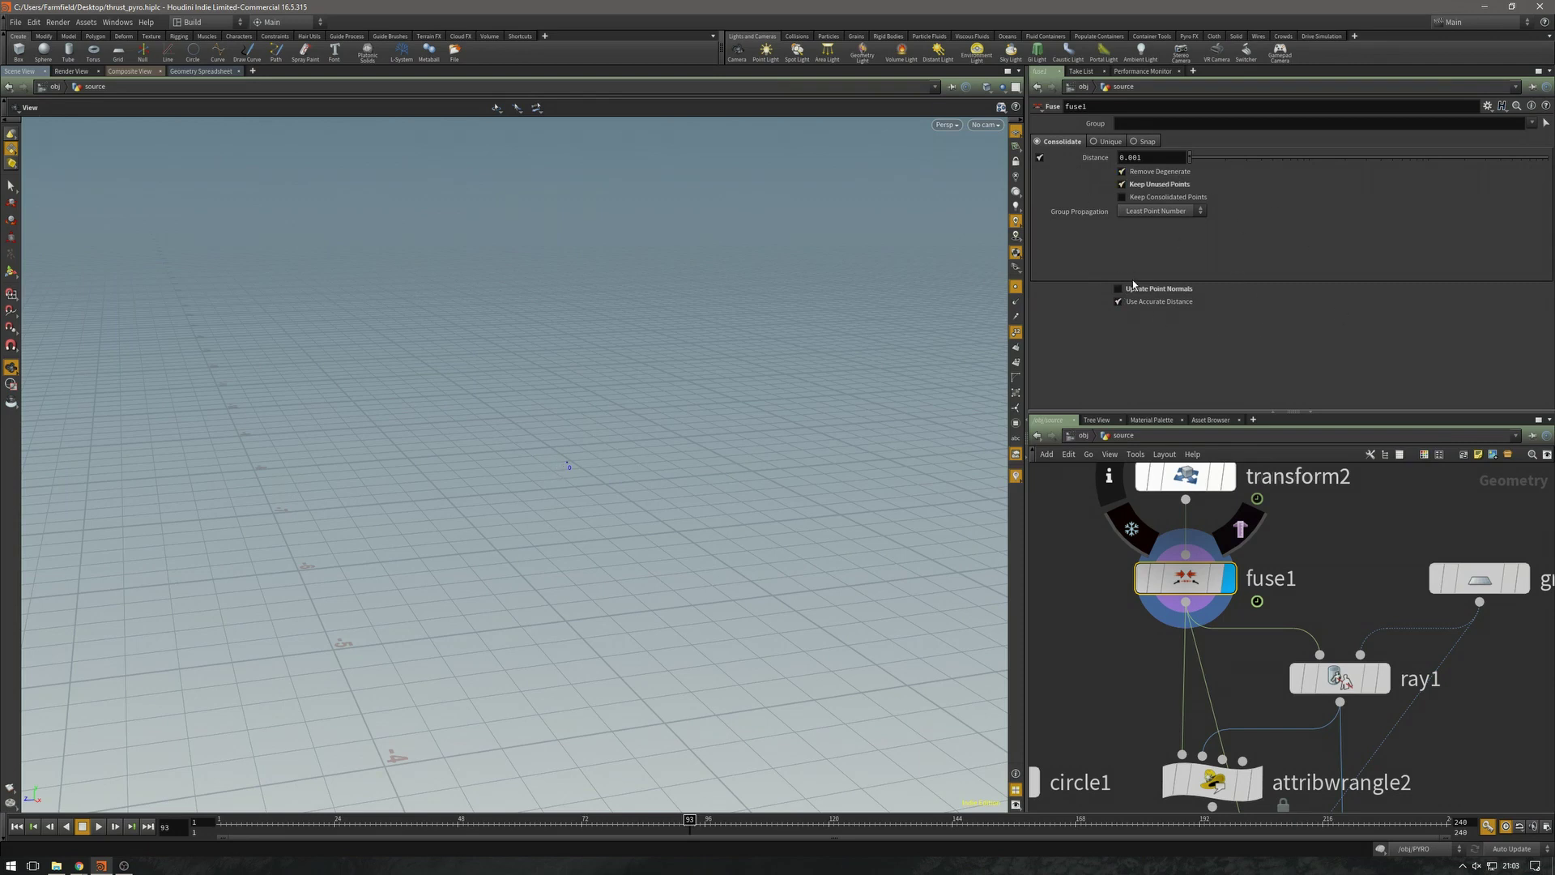
{"action": "left_click", "coordinate": [1017, 302]}
{"action": "middle_click_drag", "start_coordinate": [733, 399], "coordinate": [779, 280]}
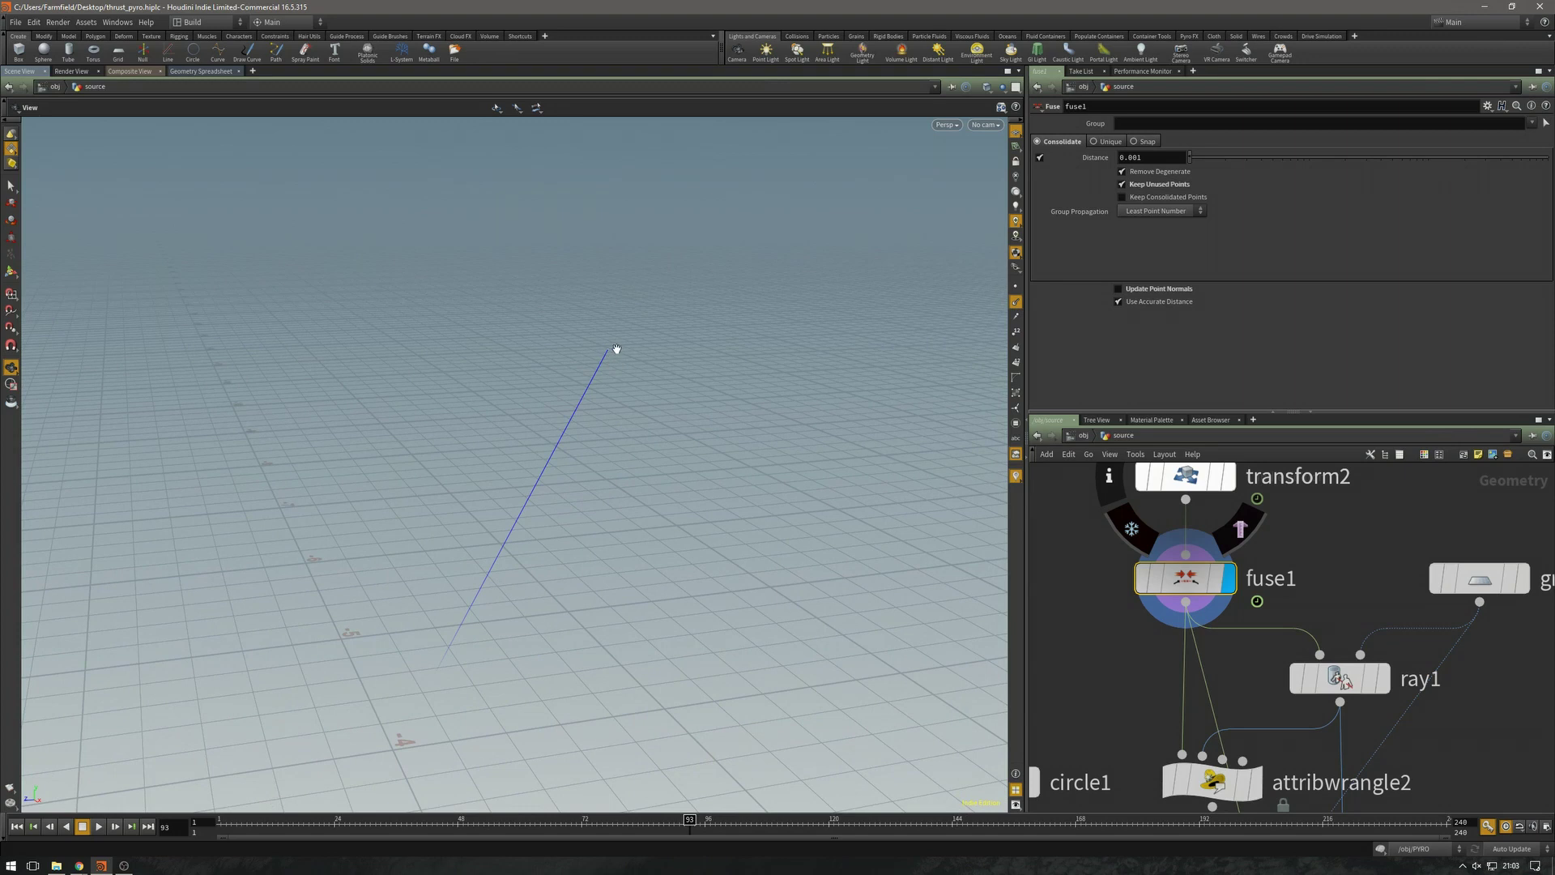
{"action": "left_click", "coordinate": [1119, 289]}
{"action": "left_click", "coordinate": [1120, 290]}
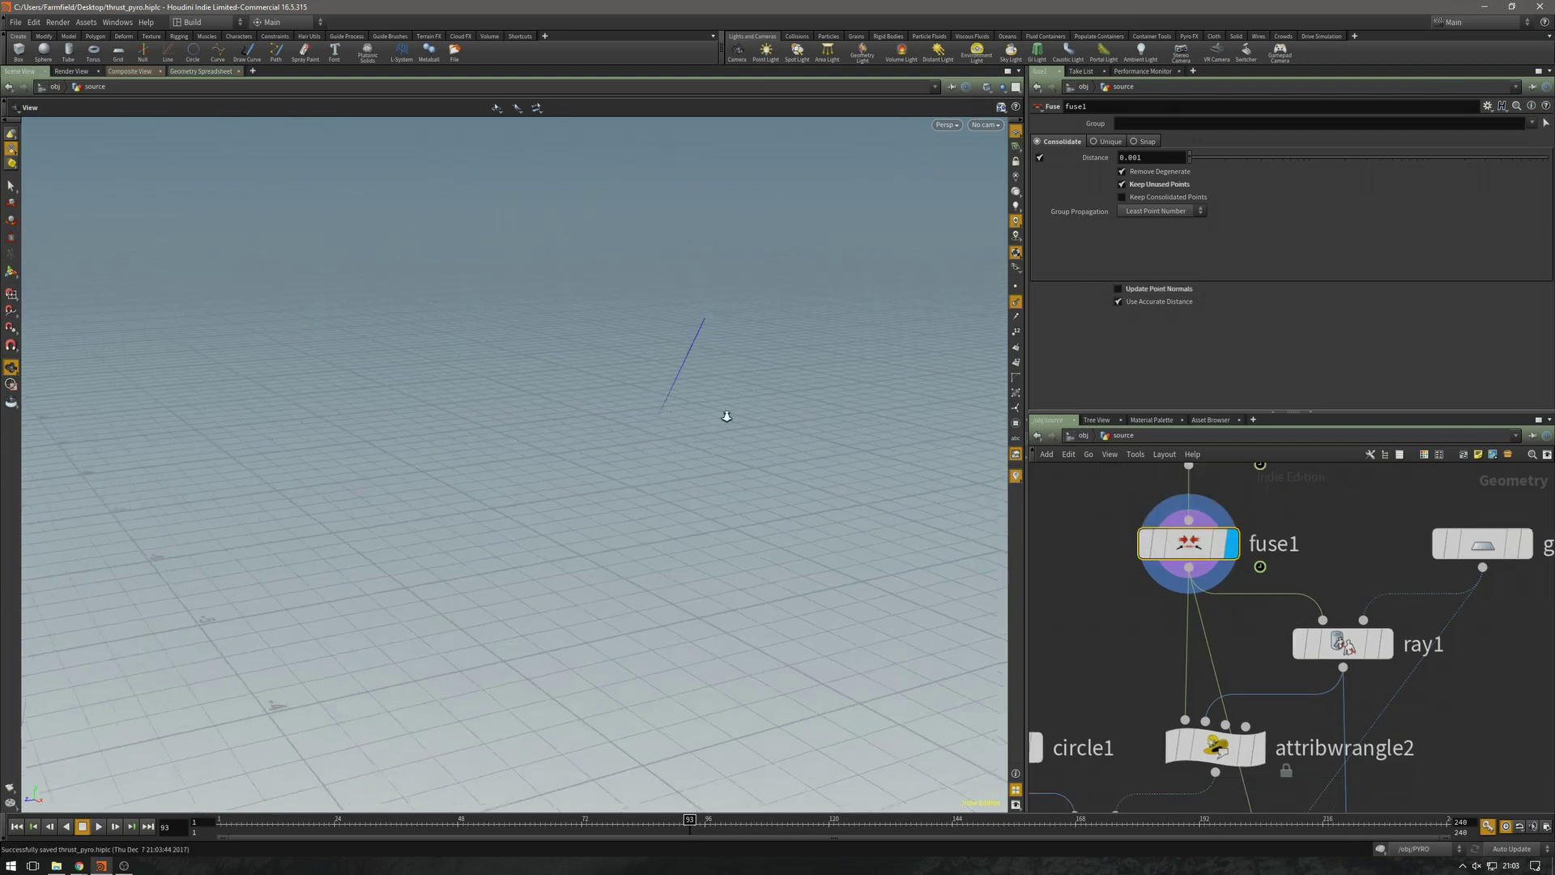
Step: Template the object_merge1 node to overlay the engine as a wireframe reference in the viewport
{"action": "middle_click_drag", "start_coordinate": [726, 416], "coordinate": [751, 433]}
{"action": "left_click_drag", "start_coordinate": [885, 437], "coordinate": [781, 447]}
{"action": "middle_click_drag", "start_coordinate": [1077, 559], "coordinate": [1156, 763]}
{"action": "middle_click_drag", "start_coordinate": [1132, 477], "coordinate": [1124, 719]}
{"action": "middle_click_drag", "start_coordinate": [1125, 598], "coordinate": [1132, 676]}
{"action": "scroll", "coordinate": [1131, 676], "scroll_direction": "up", "scroll_amount": 3}
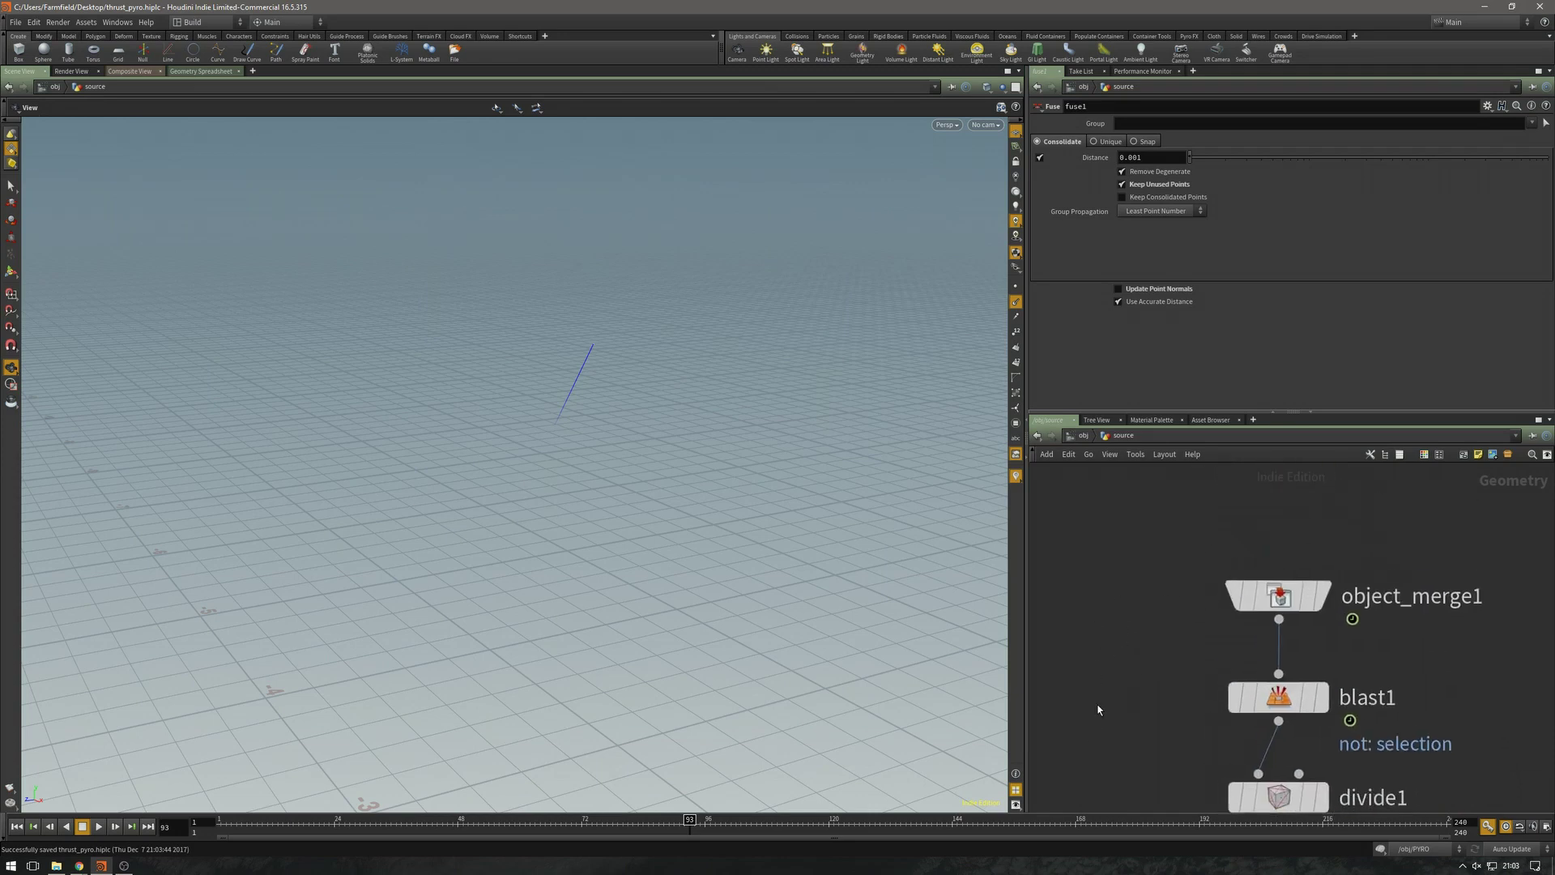
{"action": "left_click", "coordinate": [1309, 598]}
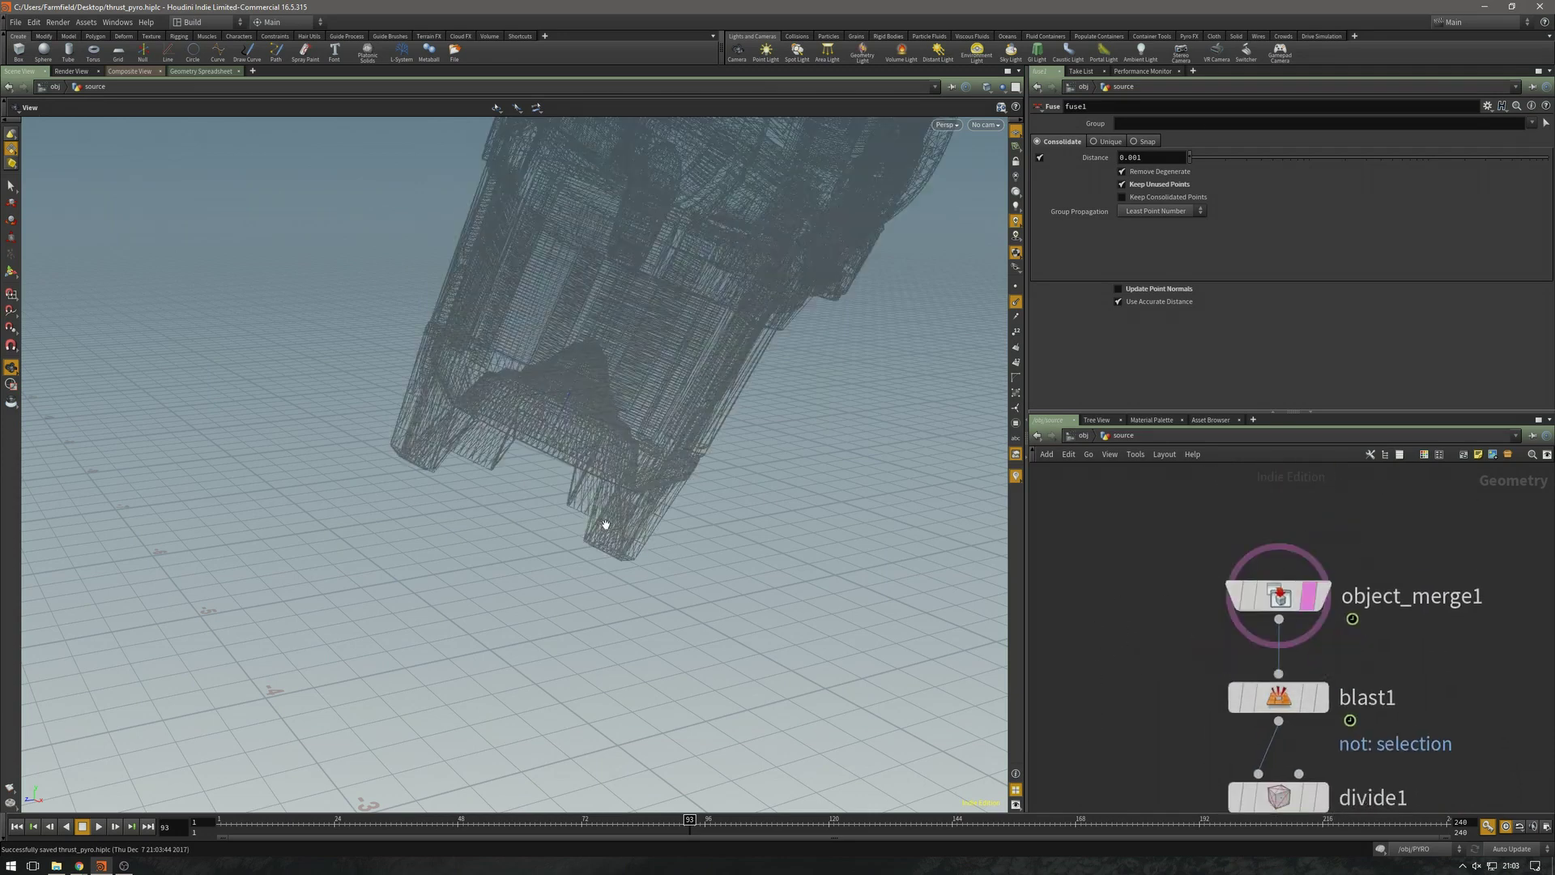
Step: Scrub the animation to frame 112 to examine the point normal against the engine wireframe, and turn off the object_merge1 template
{"action": "scroll", "coordinate": [629, 561], "scroll_direction": "down", "scroll_amount": 3}
{"action": "left_click_drag", "start_coordinate": [629, 561], "coordinate": [577, 399]}
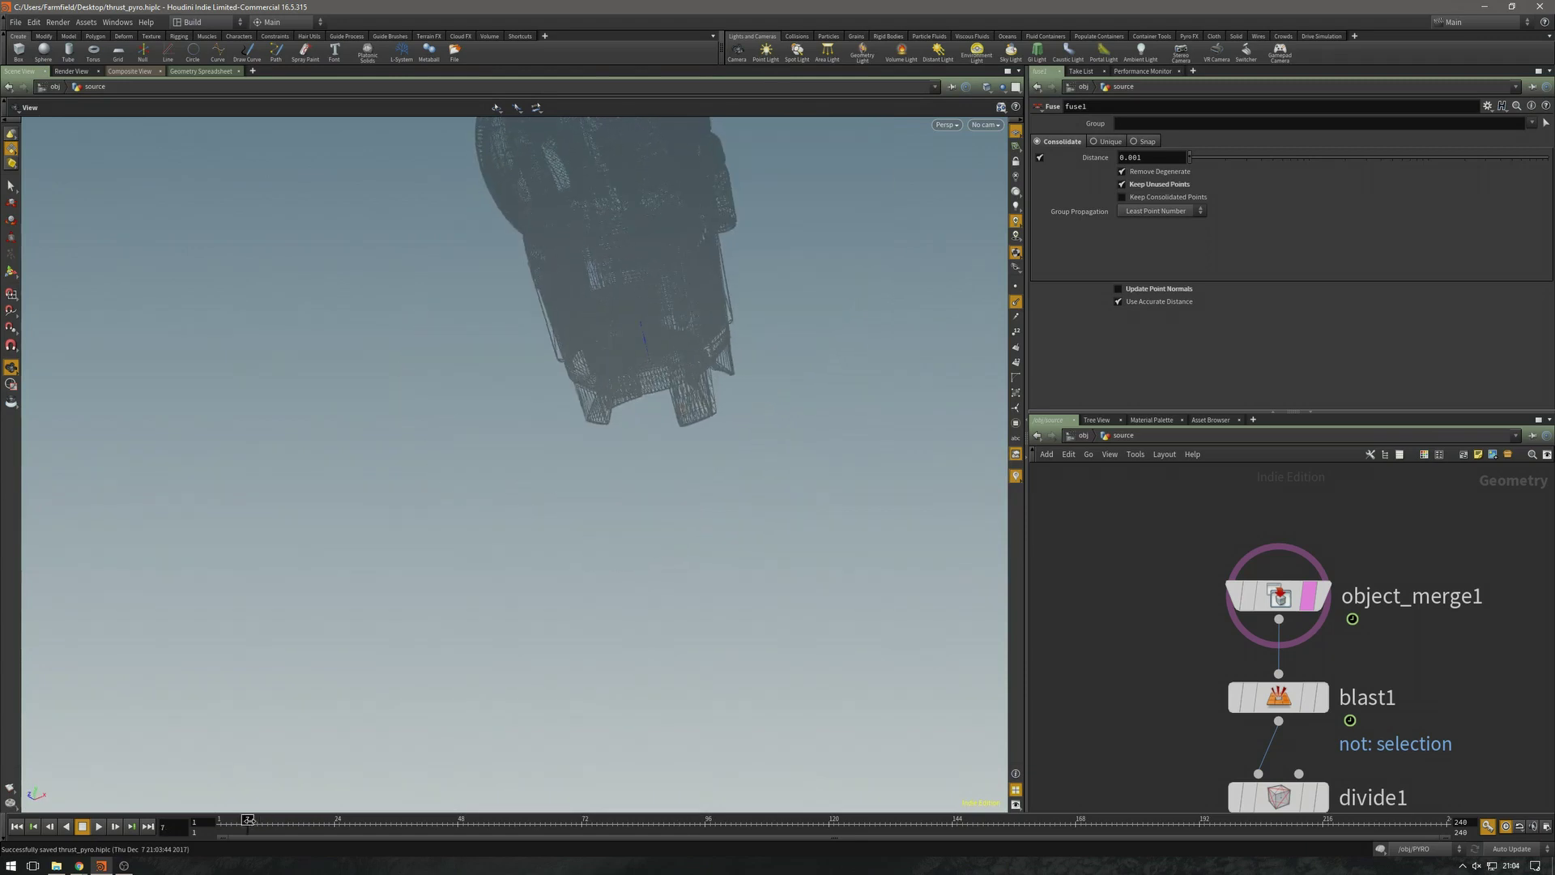
{"action": "left_click_drag", "start_coordinate": [245, 819], "coordinate": [787, 782]}
{"action": "left_click_drag", "start_coordinate": [684, 510], "coordinate": [345, 449]}
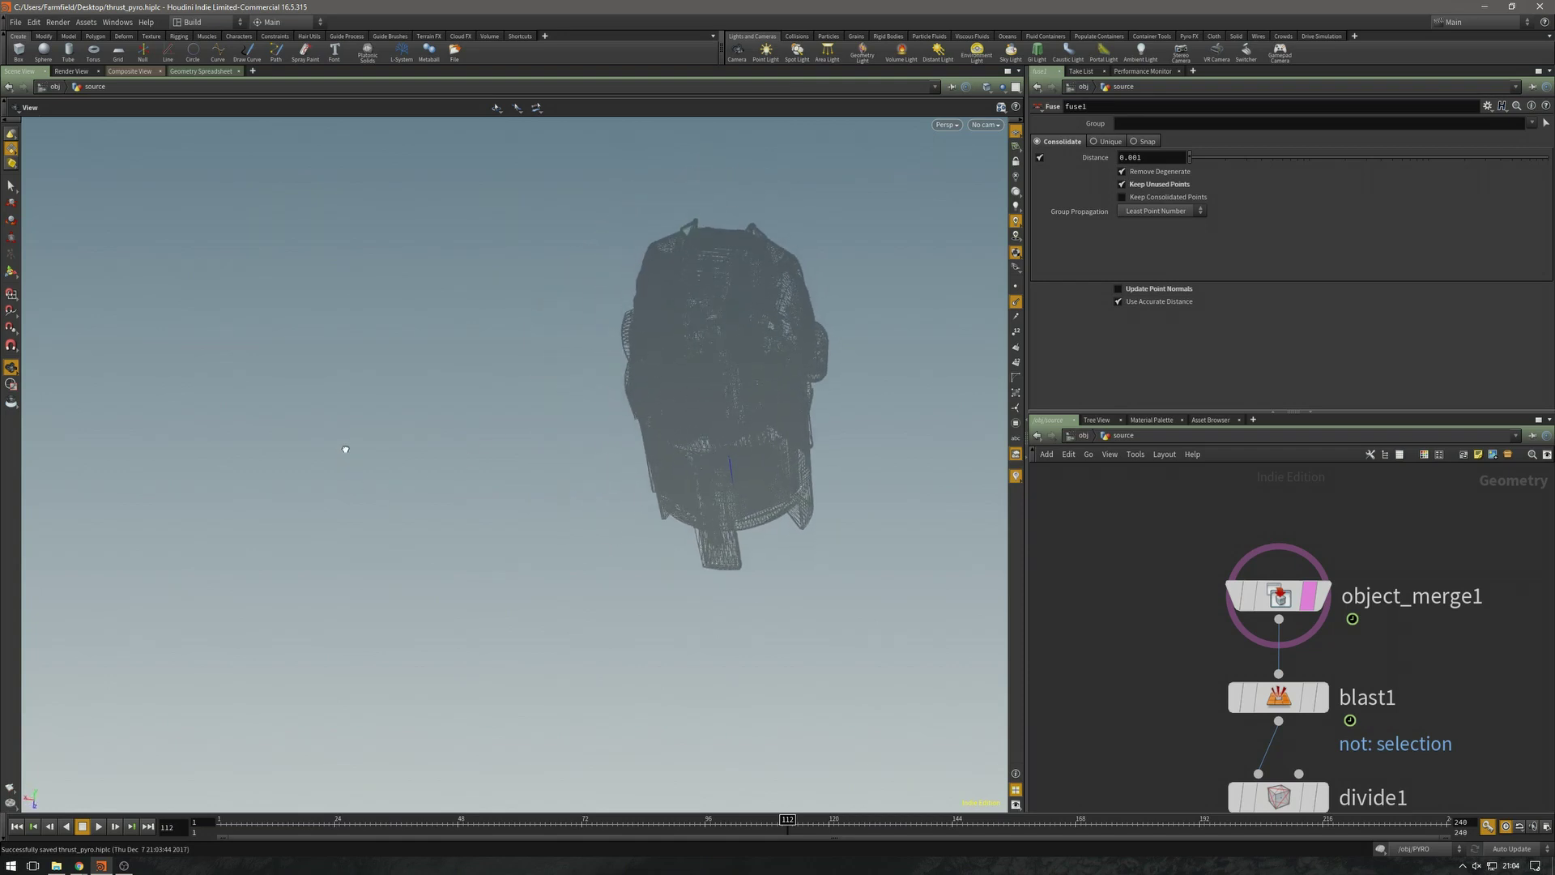
{"action": "left_click_drag", "start_coordinate": [744, 481], "coordinate": [813, 601]}
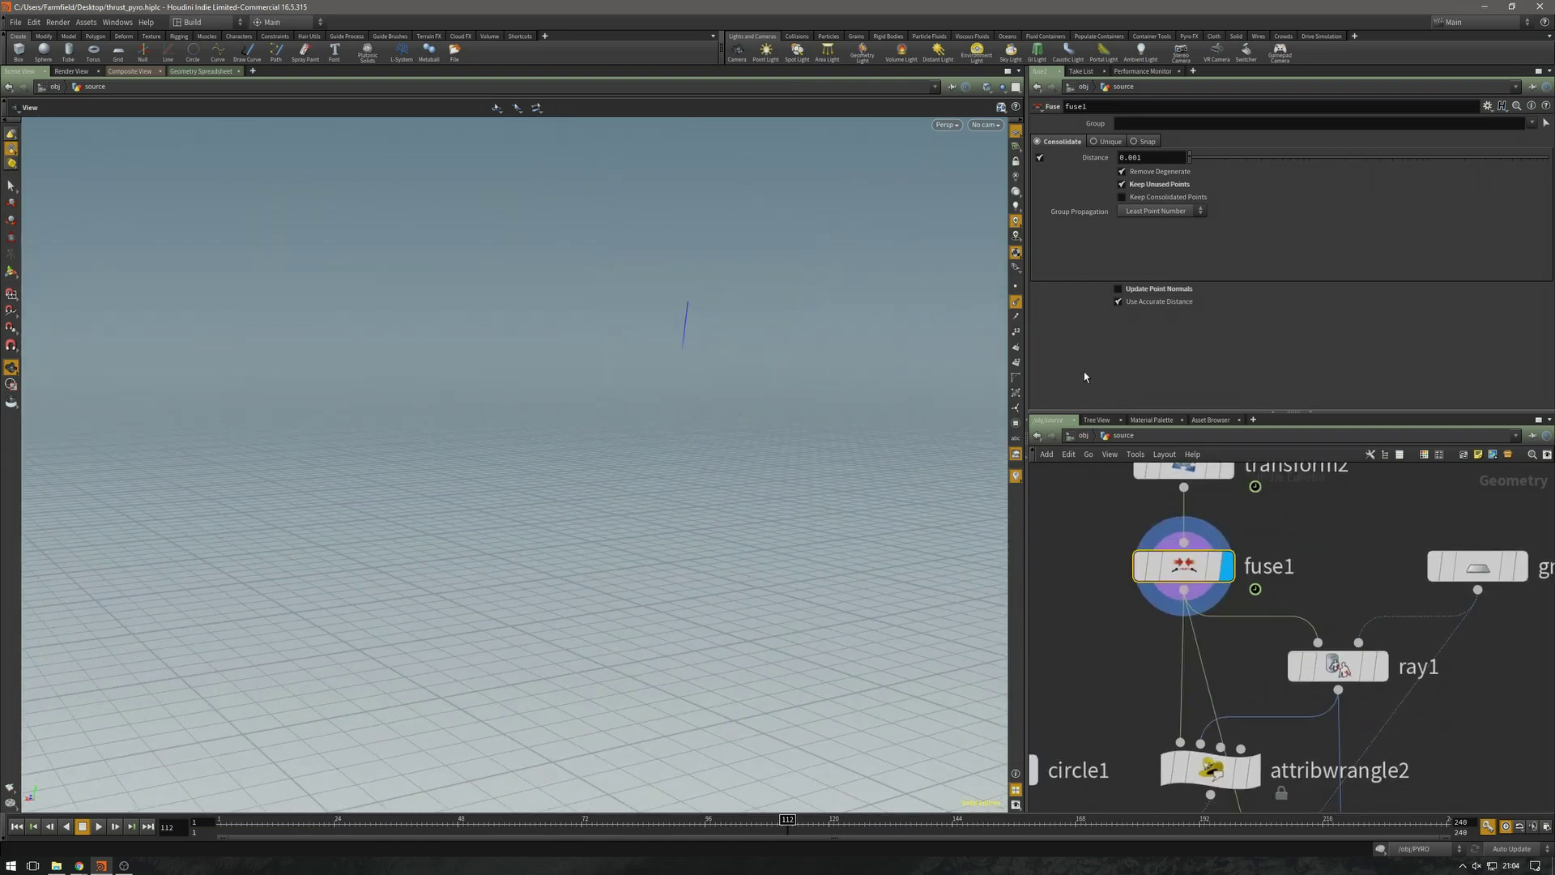
{"action": "left_click_drag", "start_coordinate": [676, 441], "coordinate": [890, 447]}
Step: Display the grid1 node and inspect its ground plane in the viewport
{"action": "middle_click_drag", "start_coordinate": [1516, 674], "coordinate": [1438, 659]}
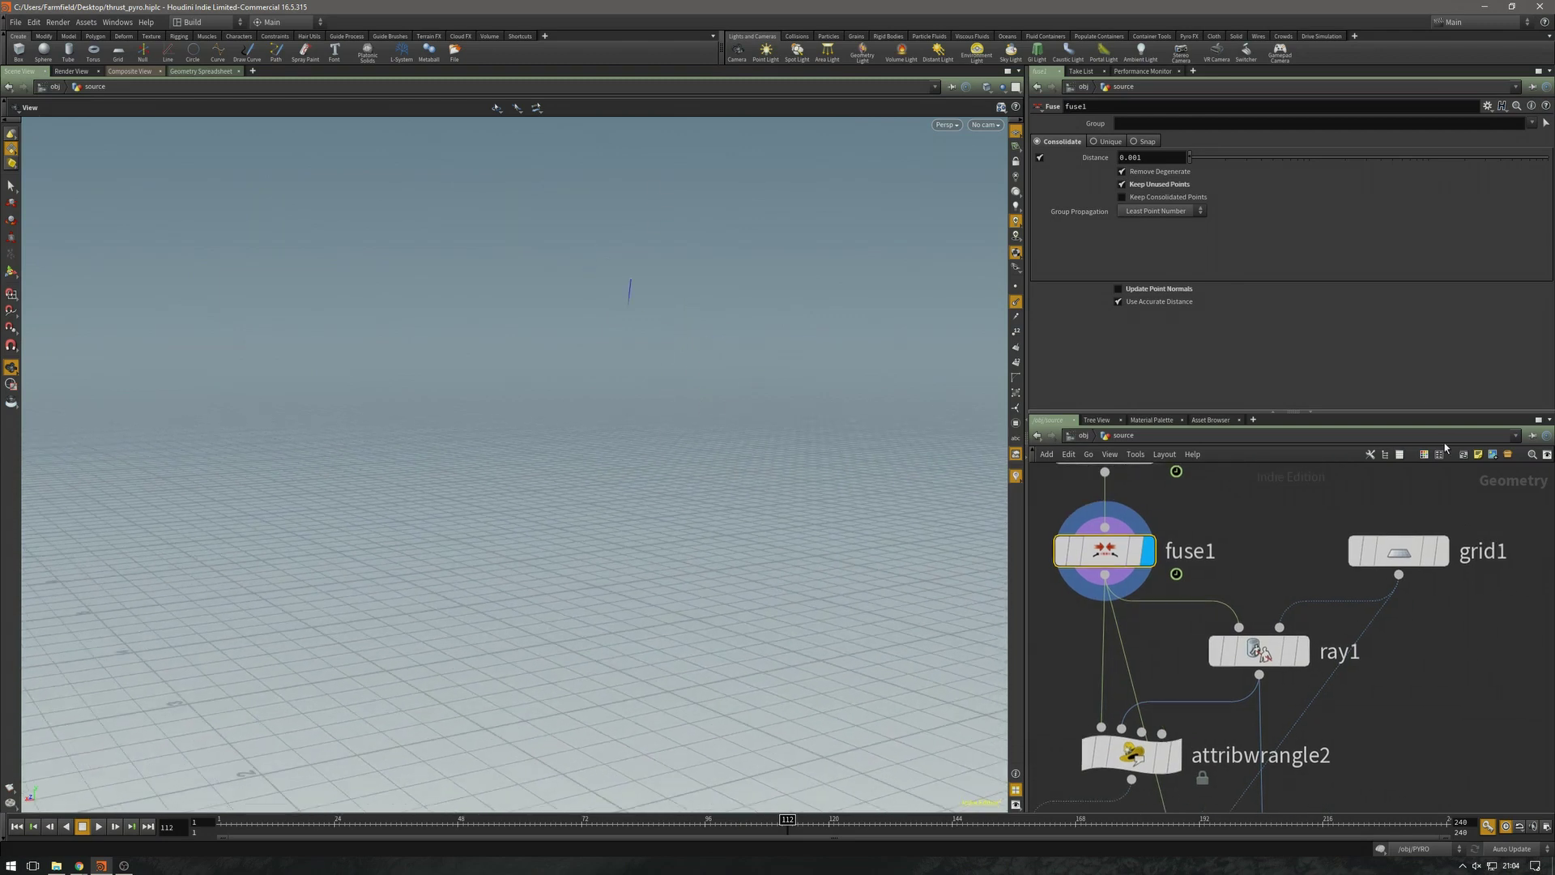
{"action": "left_click", "coordinate": [1441, 551]}
{"action": "left_click_drag", "start_coordinate": [605, 675], "coordinate": [644, 650]}
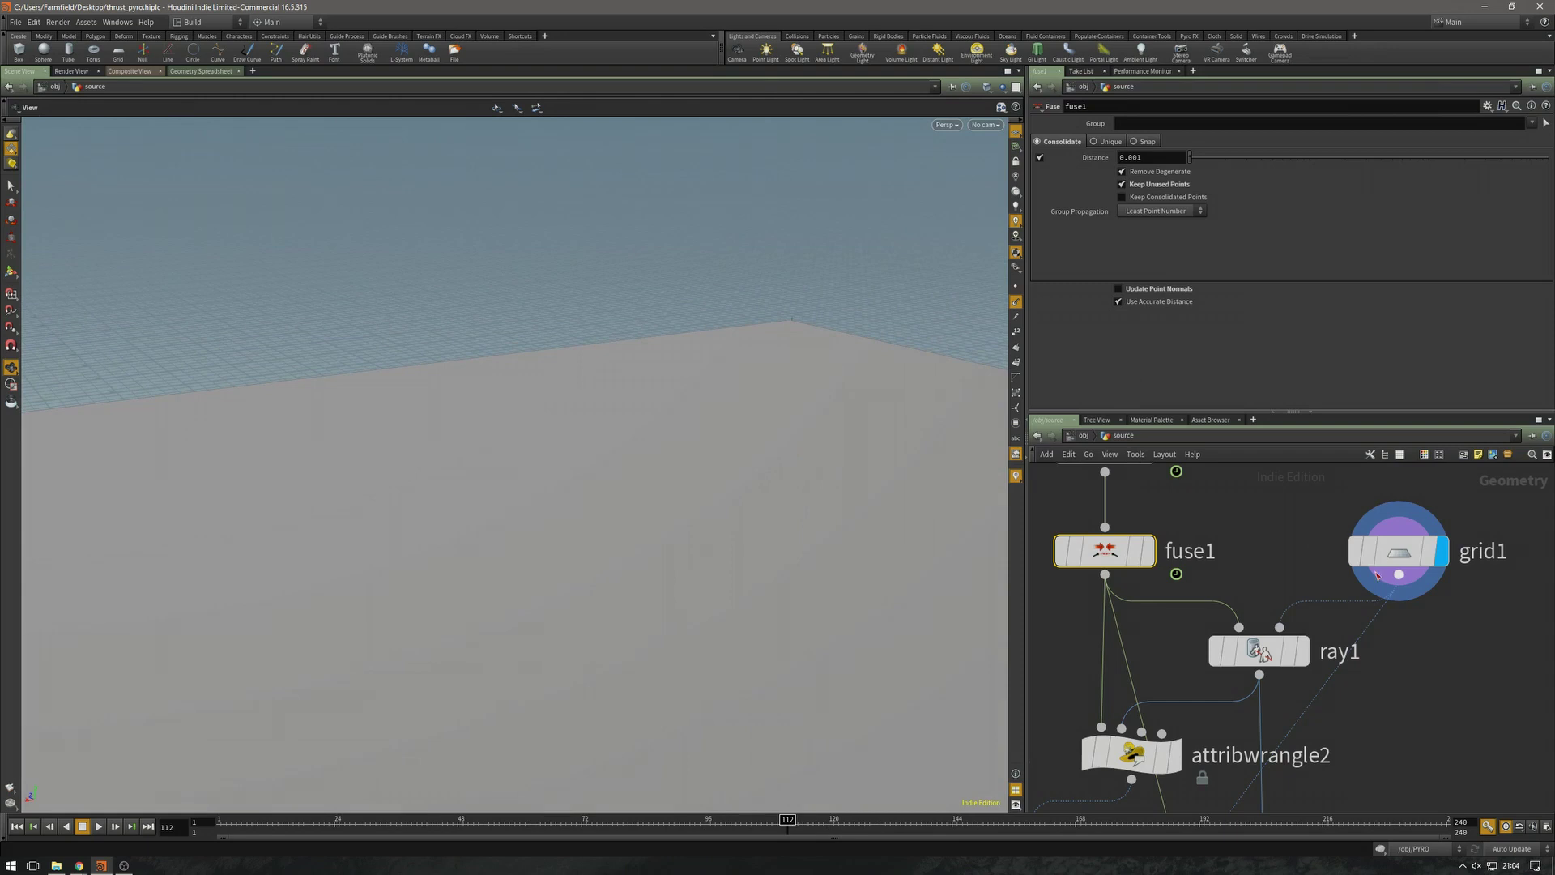
{"action": "left_click_drag", "start_coordinate": [609, 380], "coordinate": [619, 454]}
Step: Display and select ray1 to review its projection settings and the point it projects onto the grid
{"action": "left_click", "coordinate": [1303, 652]}
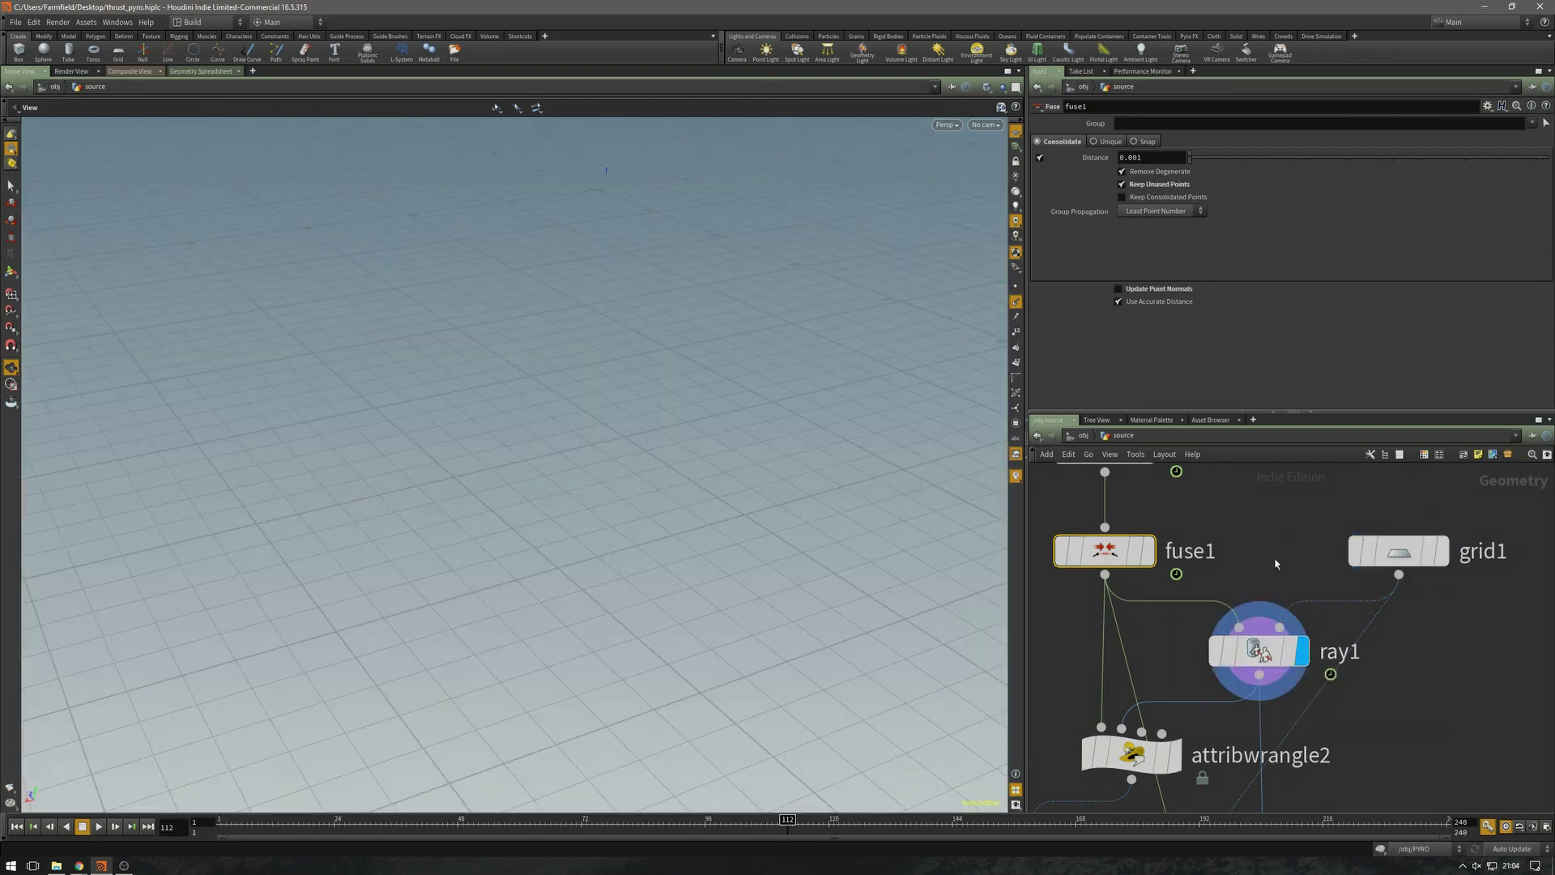
{"action": "left_click", "coordinate": [1273, 645]}
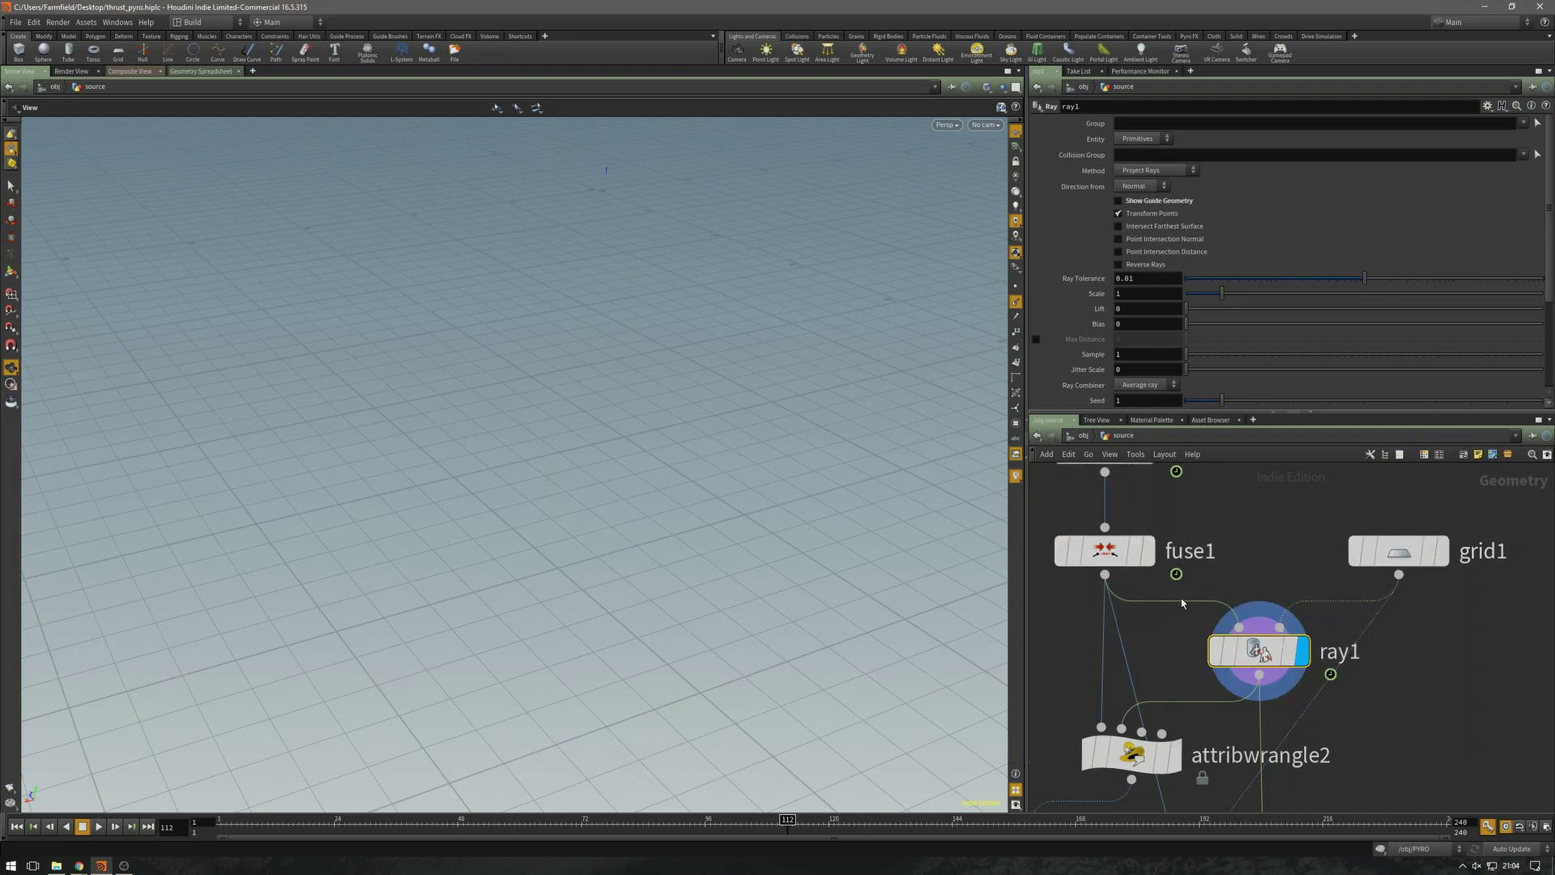
{"action": "middle_click_drag", "start_coordinate": [1431, 691], "coordinate": [1415, 602]}
{"action": "left_click_drag", "start_coordinate": [815, 471], "coordinate": [616, 603]}
{"action": "left_click_drag", "start_coordinate": [708, 455], "coordinate": [542, 622]}
{"action": "left_click_drag", "start_coordinate": [712, 410], "coordinate": [569, 567]}
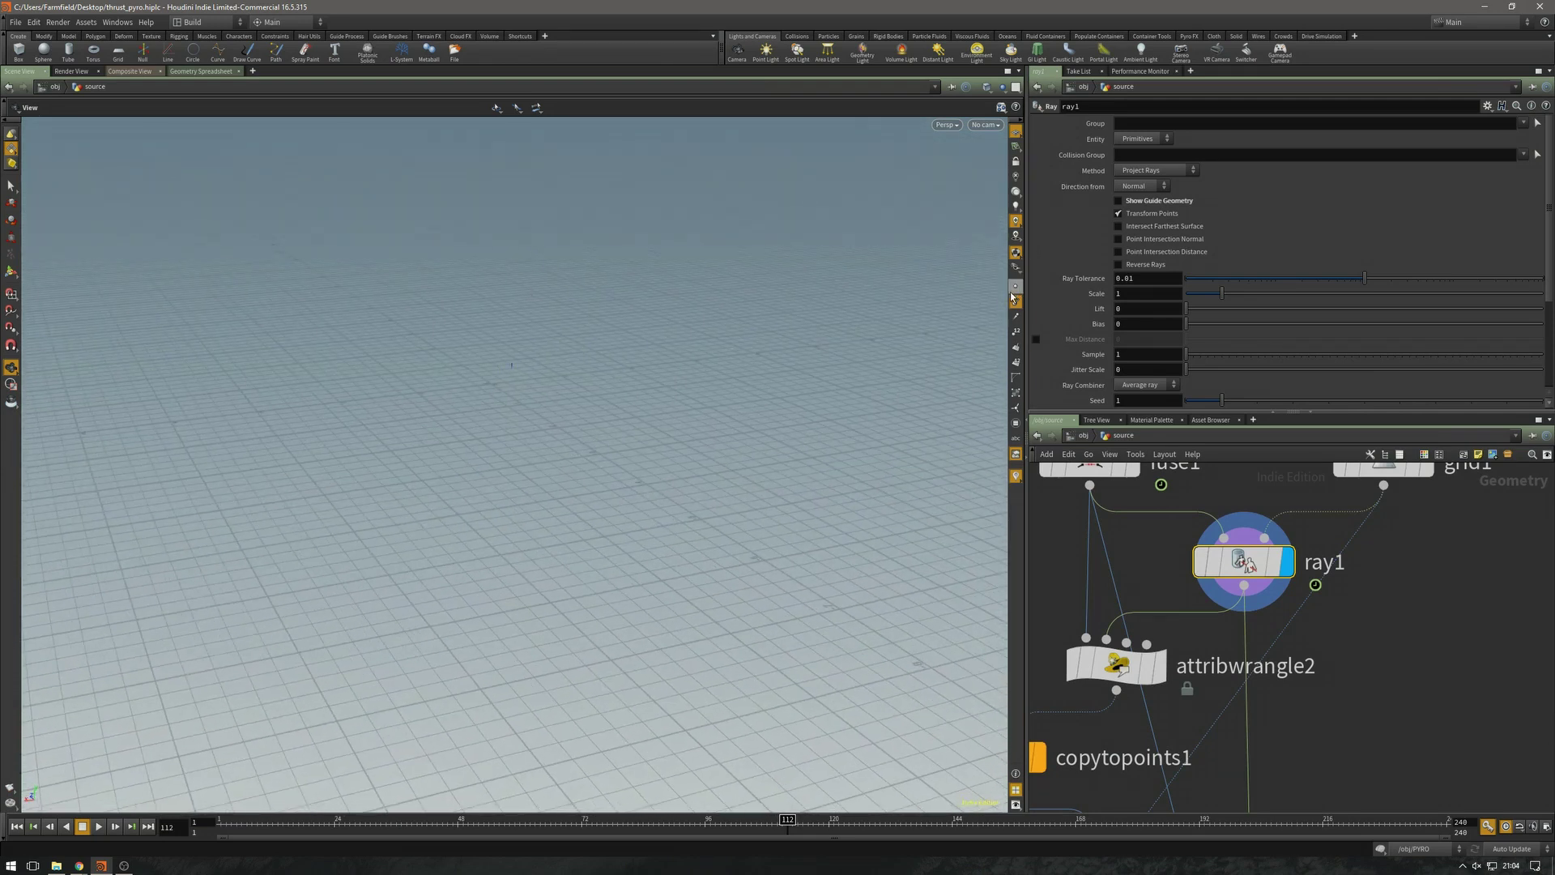
Step: Save the scene, turn on point display, and frame the projected ray1 point in the viewport
{"action": "key", "text": "ctrl+s"}
{"action": "key", "text": "space+g"}
{"action": "left_click_drag", "start_coordinate": [697, 459], "coordinate": [832, 507]}
{"action": "middle_click_drag", "start_coordinate": [833, 507], "coordinate": [923, 521]}
{"action": "left_click_drag", "start_coordinate": [924, 521], "coordinate": [647, 521]}
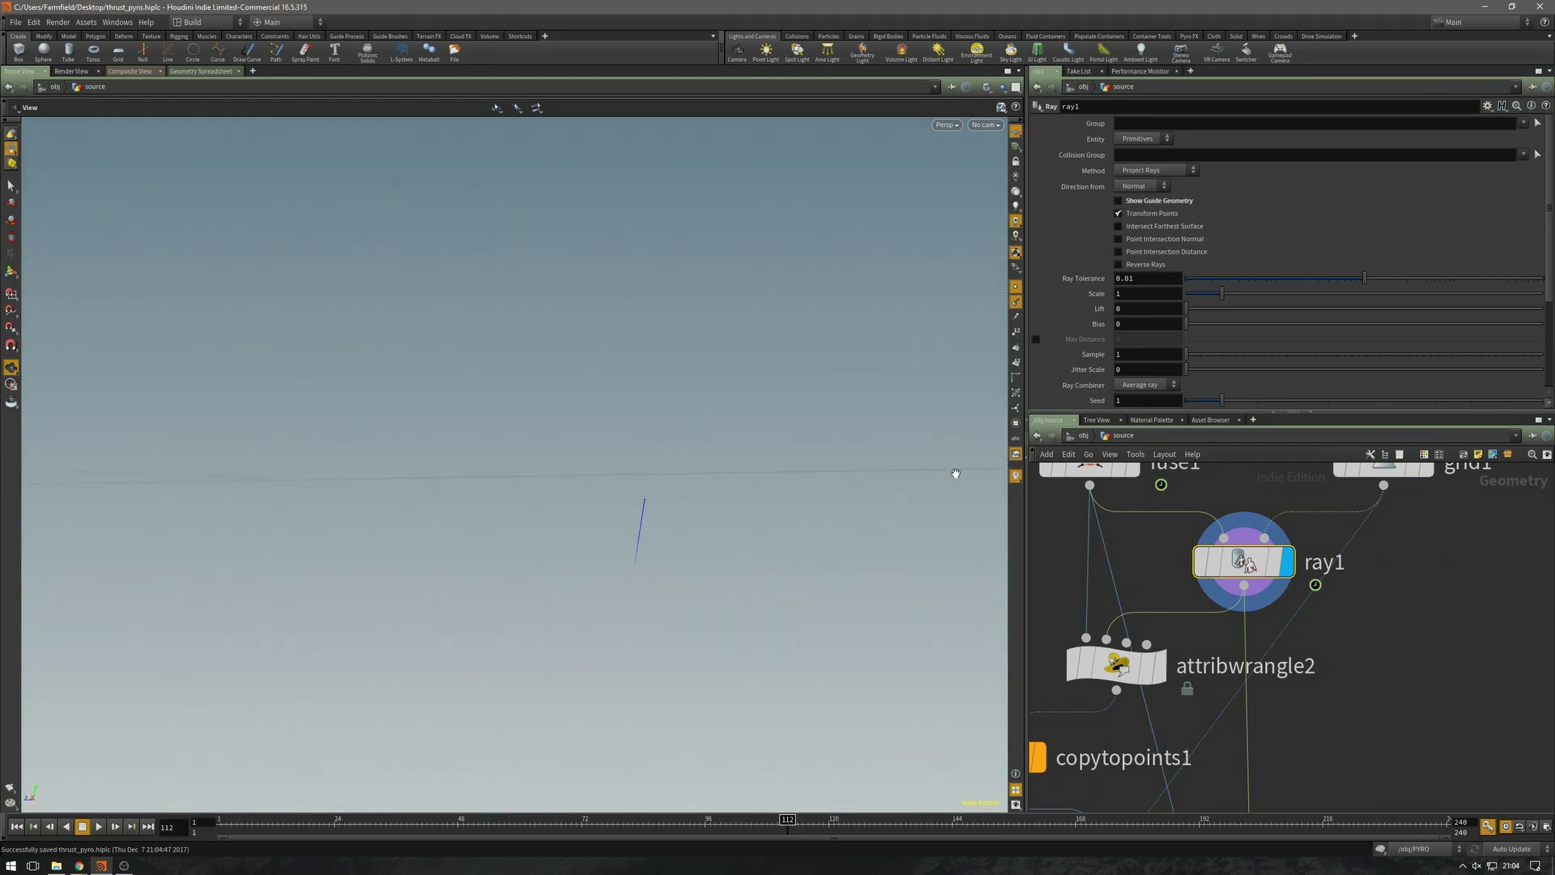
Step: Move the animation to frame 14 and examine the projected point's position on the ground plane
{"action": "left_click_drag", "start_coordinate": [298, 824], "coordinate": [284, 823]}
{"action": "key", "text": "space+a"}
{"action": "right_click_drag", "start_coordinate": [670, 521], "coordinate": [402, 562]}
{"action": "left_click_drag", "start_coordinate": [652, 494], "coordinate": [849, 554]}
Step: Template object_merge1 and scrub to frame 90 to compare the engine's position with the projected ground point
{"action": "middle_click_drag", "start_coordinate": [1414, 554], "coordinate": [1449, 797]}
{"action": "middle_click_drag", "start_coordinate": [1389, 519], "coordinate": [1444, 867]}
{"action": "right_click_drag", "start_coordinate": [1395, 543], "coordinate": [1375, 562]}
{"action": "scroll", "coordinate": [1375, 562], "scroll_direction": "down", "scroll_amount": 3}
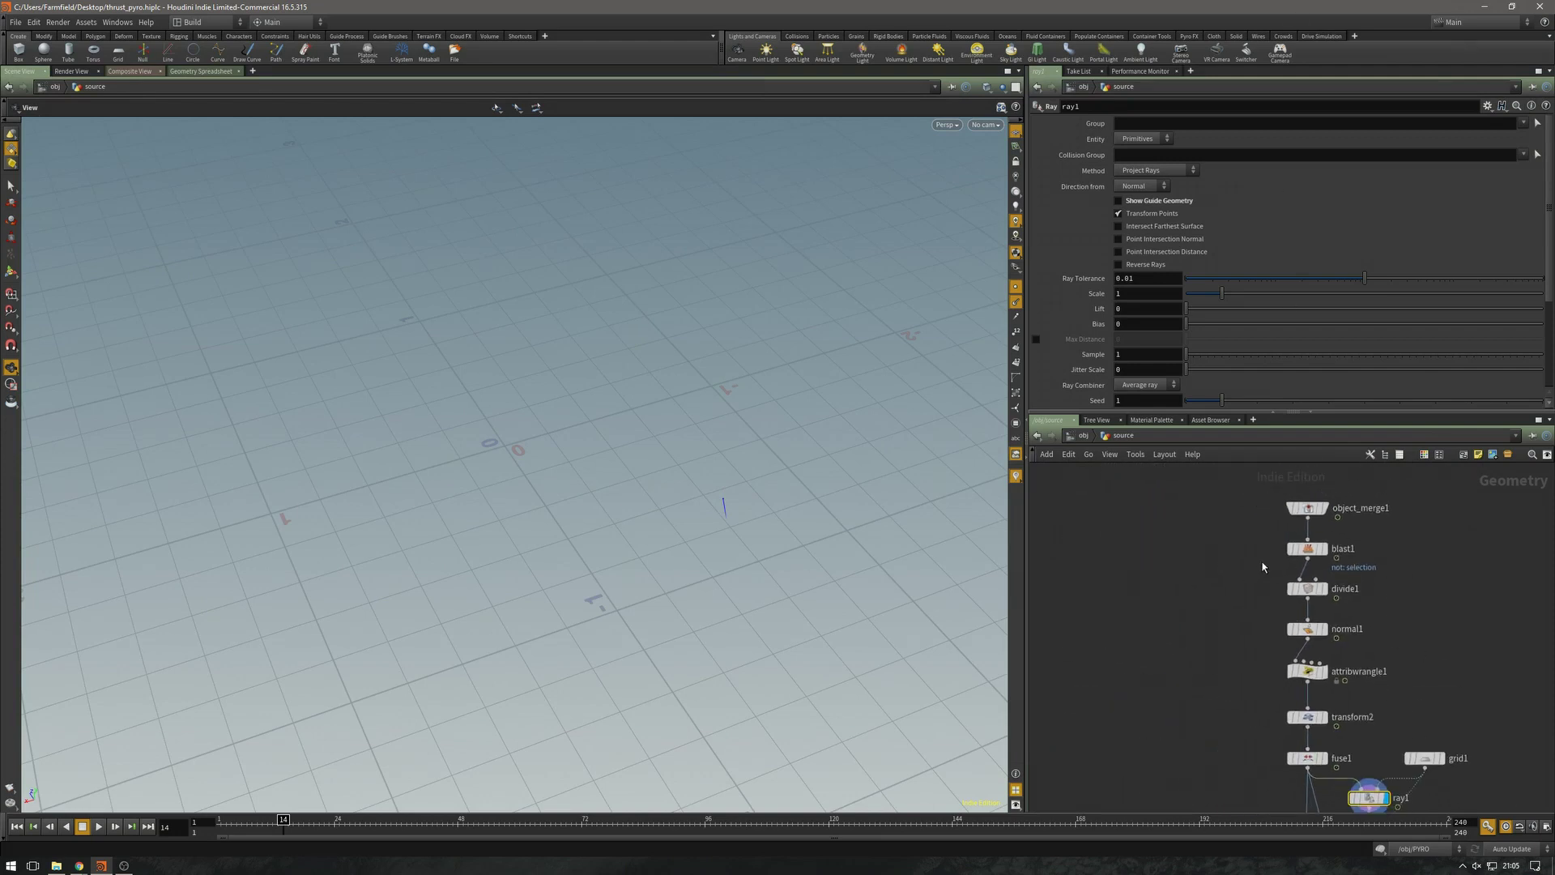
{"action": "left_click", "coordinate": [1319, 507]}
{"action": "left_click_drag", "start_coordinate": [821, 652], "coordinate": [533, 624]}
{"action": "left_click_drag", "start_coordinate": [297, 823], "coordinate": [707, 806]}
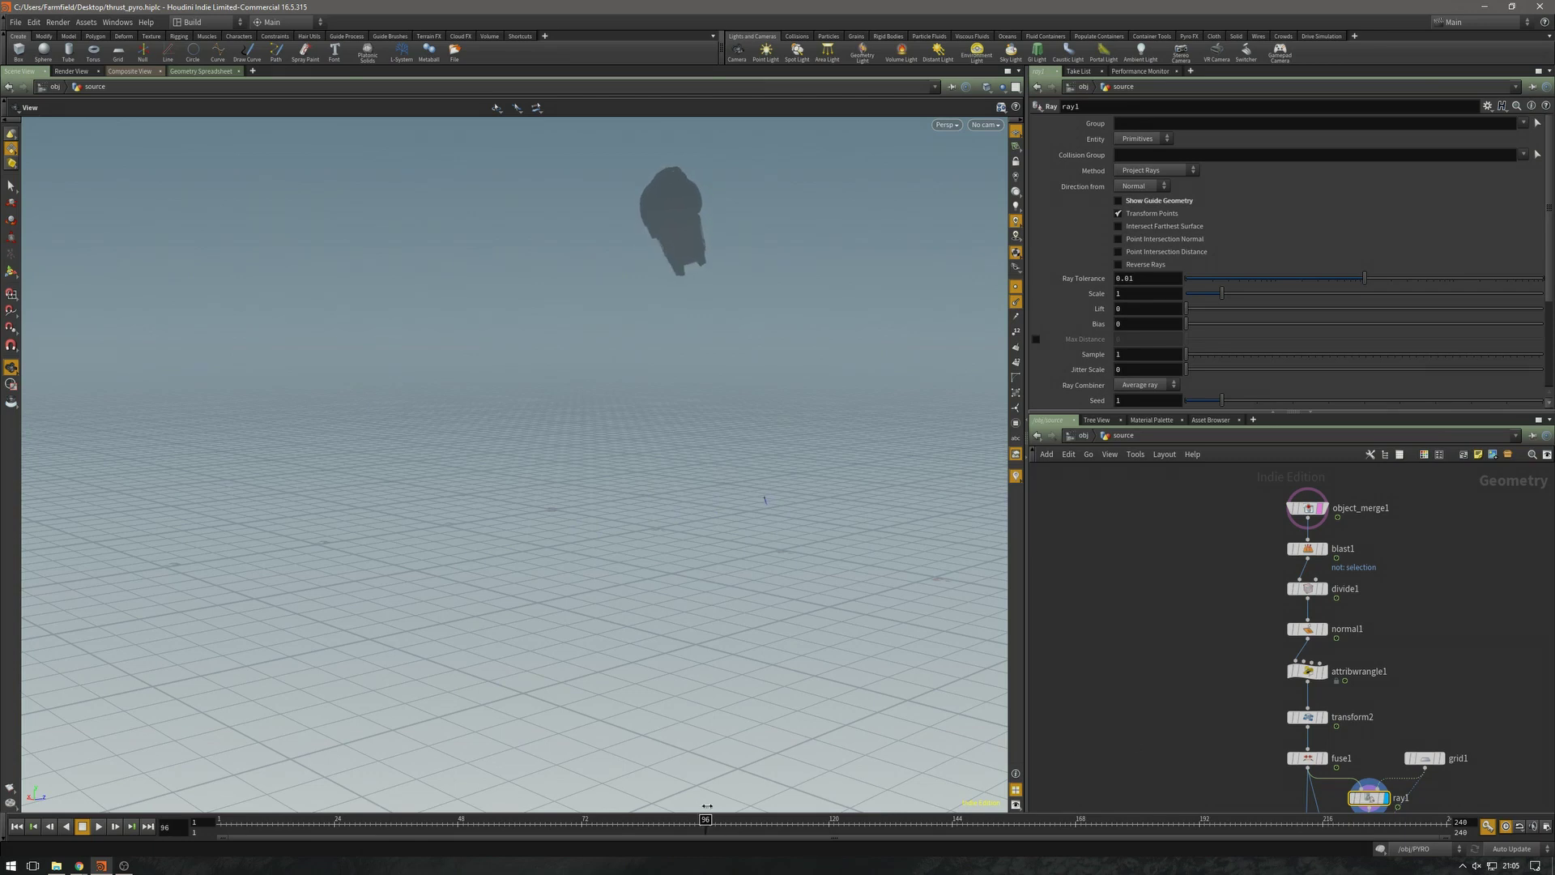
{"action": "left_click_drag", "start_coordinate": [637, 573], "coordinate": [465, 243]}
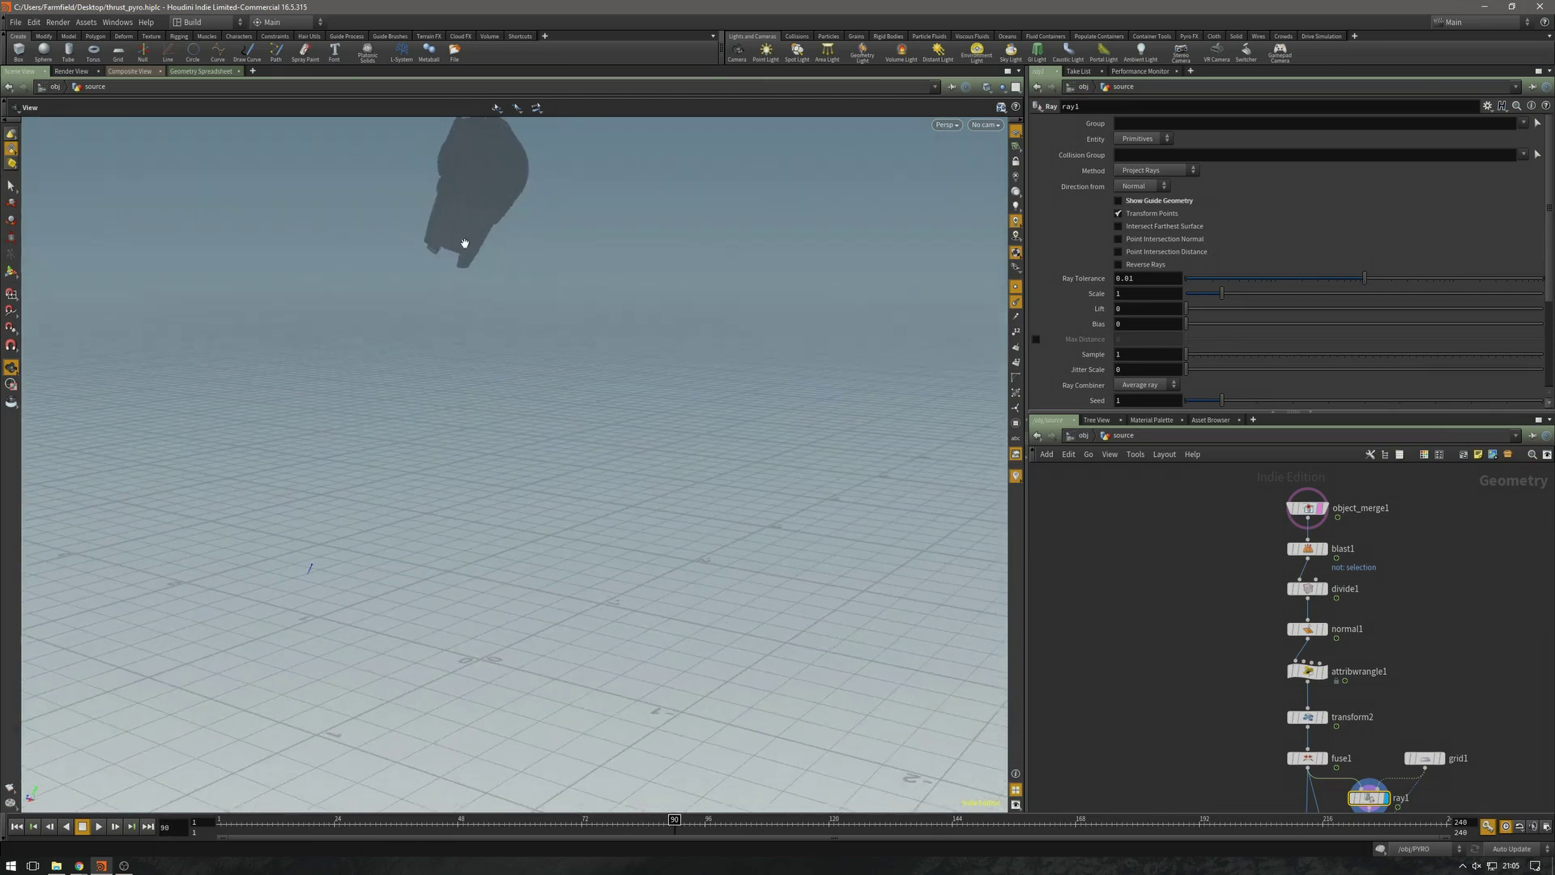
{"action": "left_click_drag", "start_coordinate": [758, 602], "coordinate": [706, 304]}
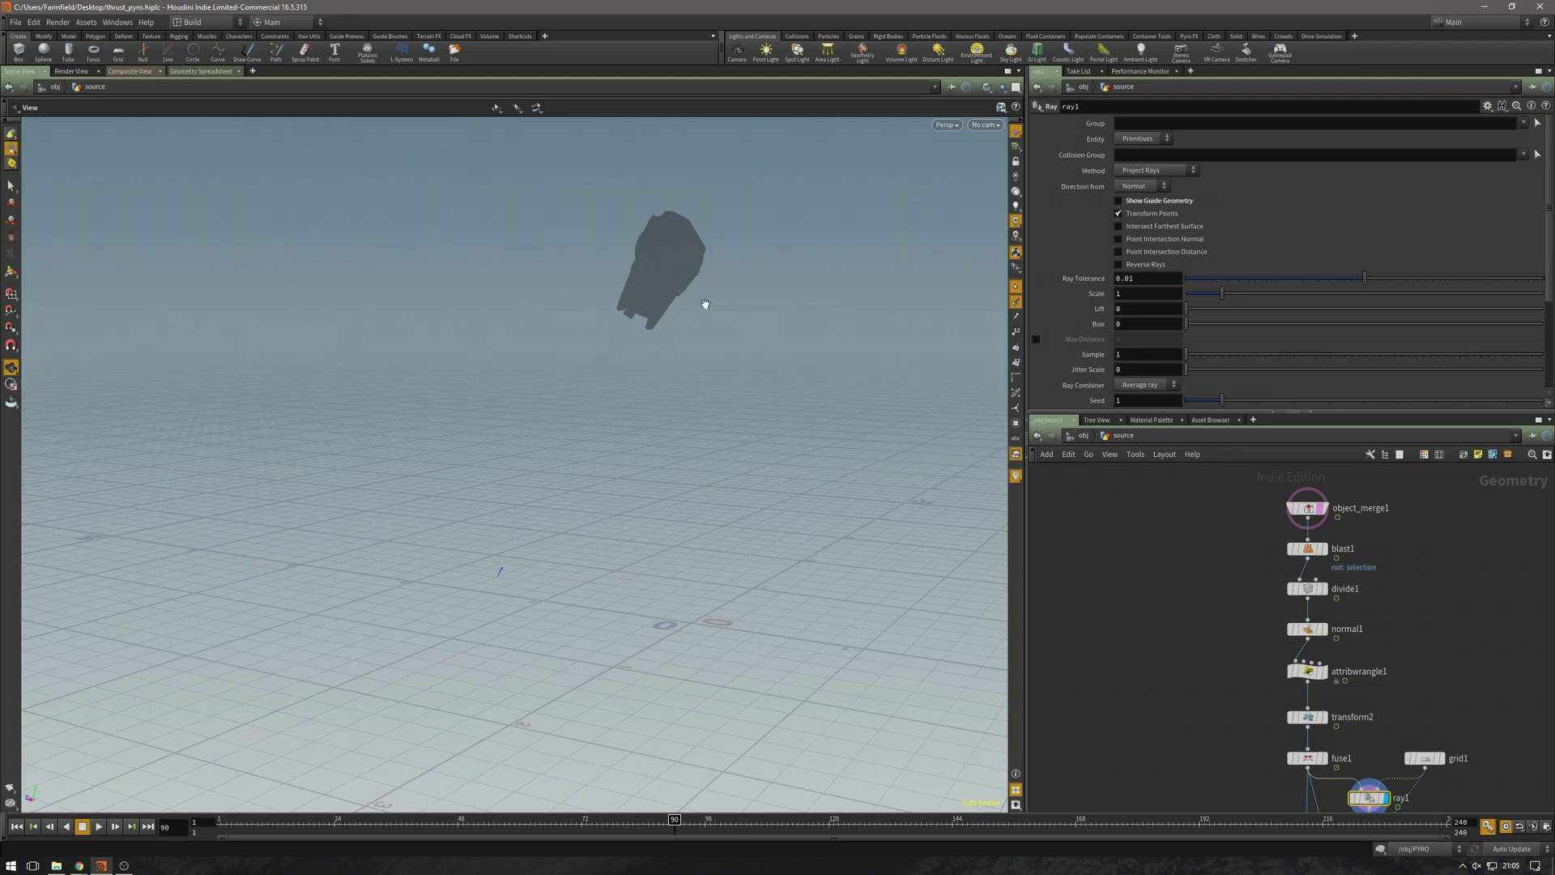
Step: Examine the network downstream of ray1, focusing on attribwrangle2 and the circle1, copytopoints1, ray2 and scatter1 nodes
{"action": "middle_click_drag", "start_coordinate": [1190, 628], "coordinate": [1106, 490]}
{"action": "middle_click_drag", "start_coordinate": [1171, 674], "coordinate": [1157, 562]}
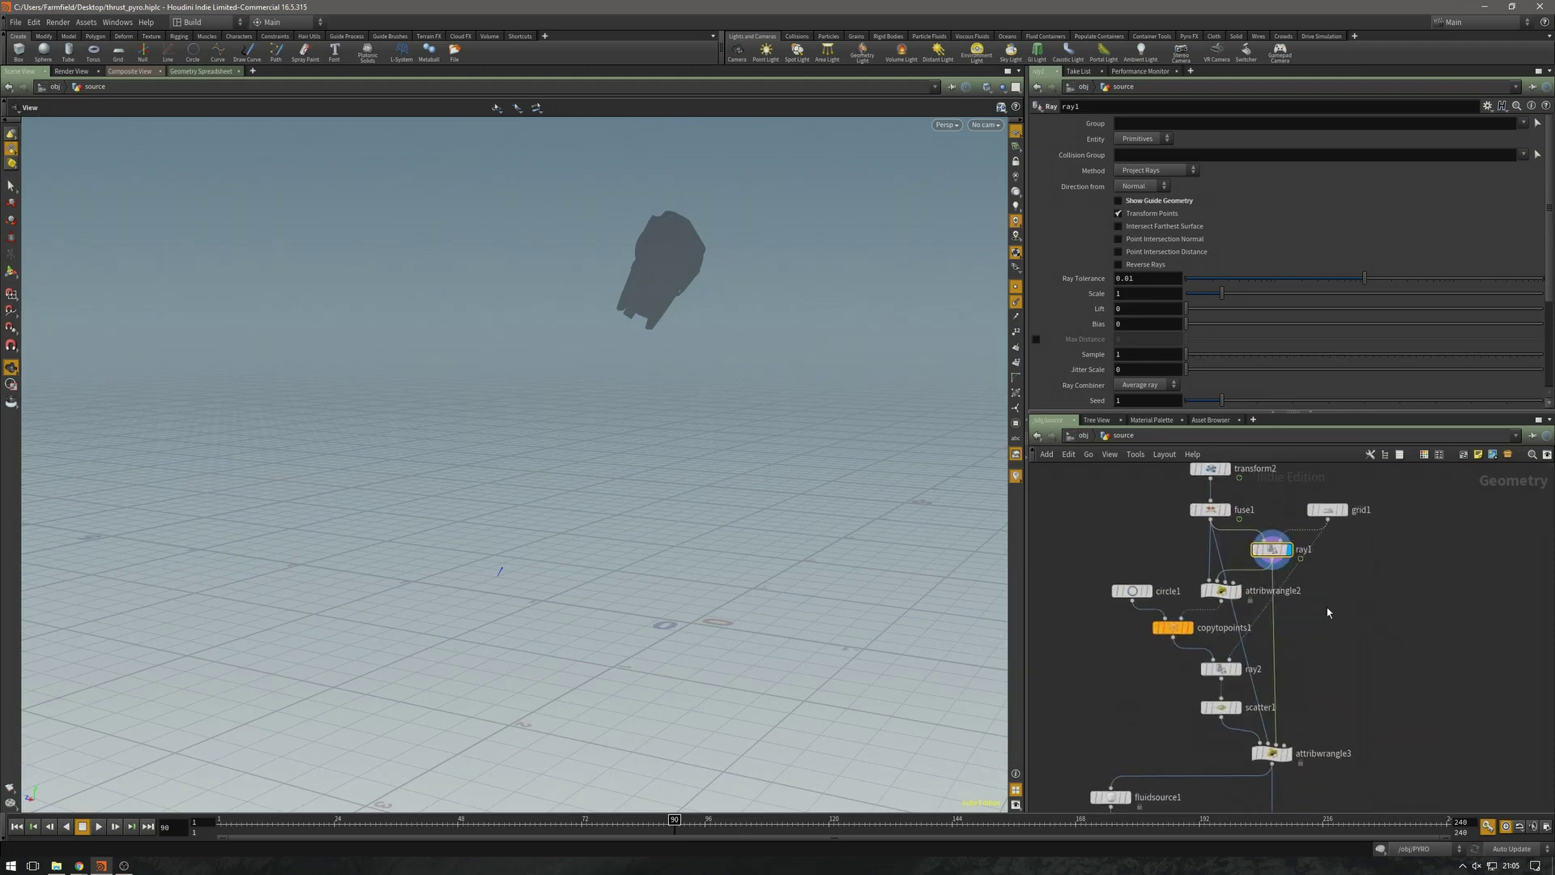
{"action": "middle_click_drag", "start_coordinate": [1370, 616], "coordinate": [1423, 643]}
{"action": "scroll", "coordinate": [1396, 675], "scroll_direction": "up", "scroll_amount": 2}
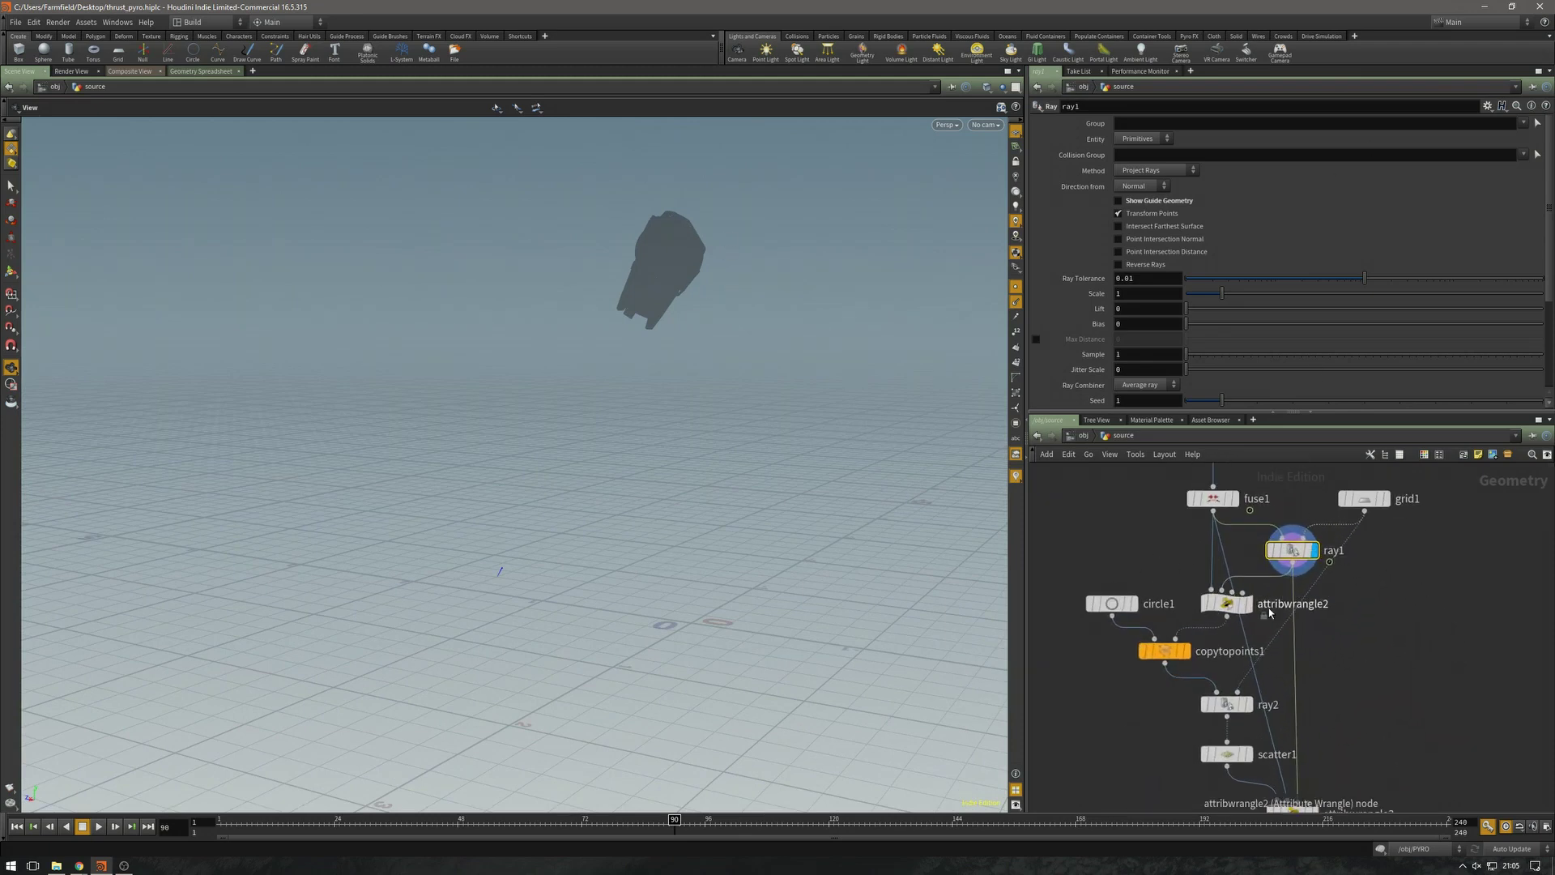